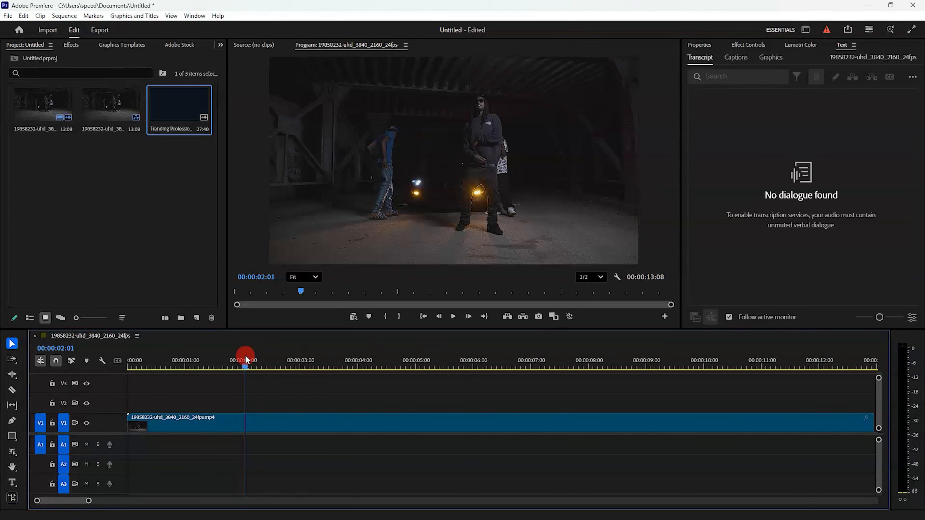
Play the sequence from the start to 00:00:01:06 and split the V1 clip there with the Razor tool.
left_click_drag(181, 348, 108, 366)
key("space")
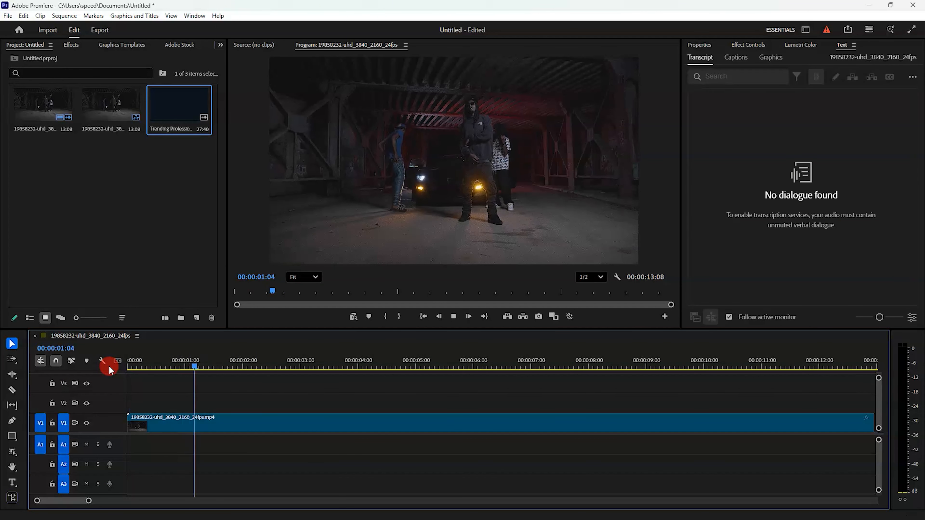
key("space")
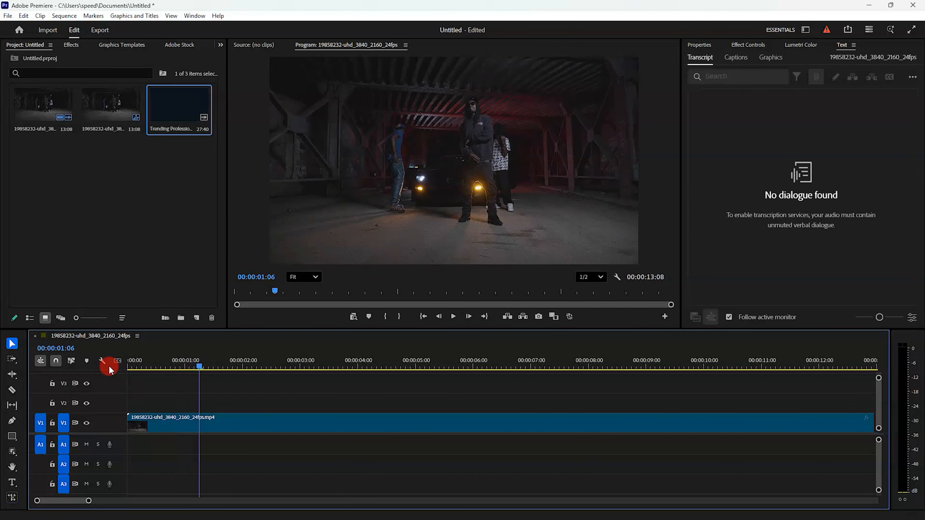
left_click(208, 420)
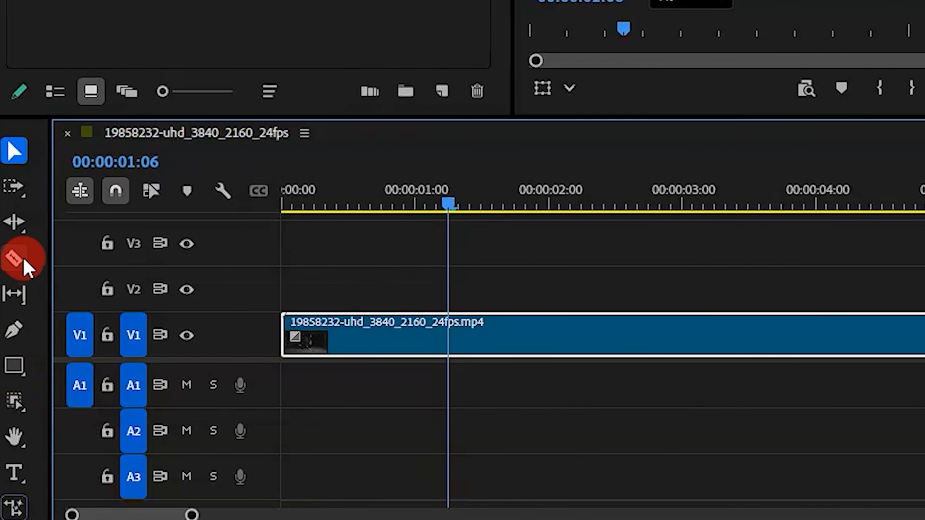
left_click(12, 390)
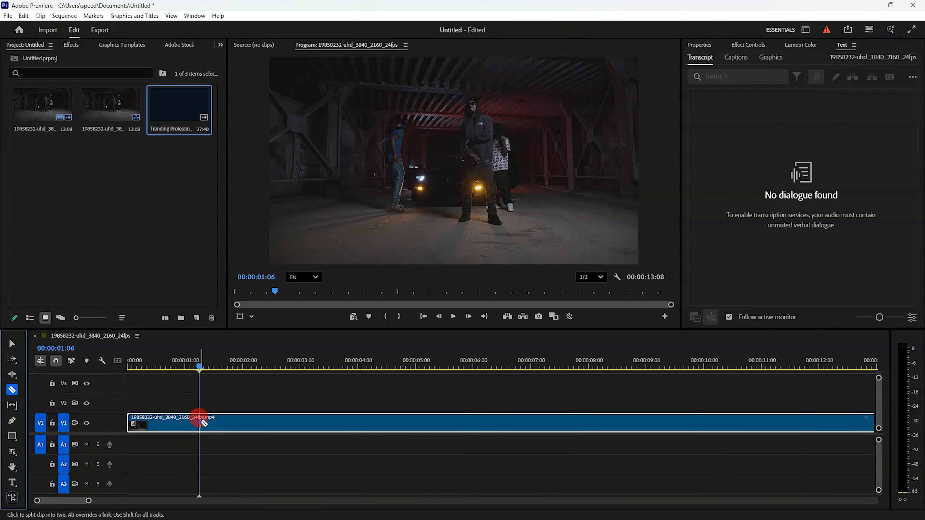
left_click(455, 333)
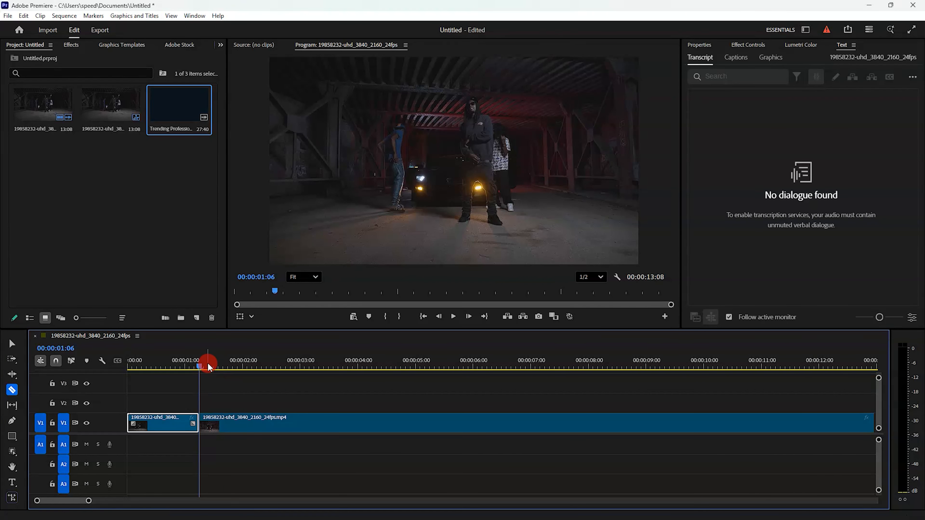
Move the playhead to 00:00:02:20 and split the remaining V1 clip at that point.
left_click(456, 199)
mouse_move(203, 365)
left_mouse_down()
mouse_move(384, 343)
mouse_move(264, 351)
mouse_move(210, 369)
left_mouse_up()
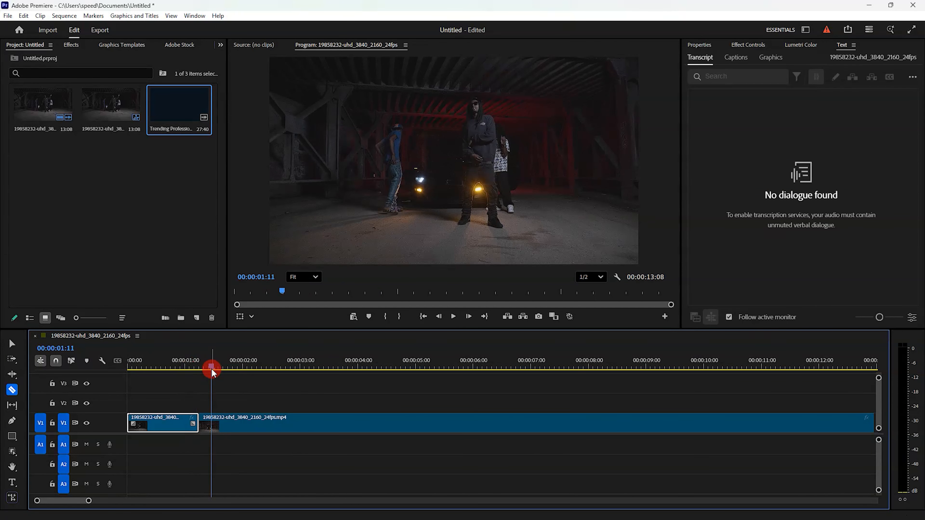
key("space")
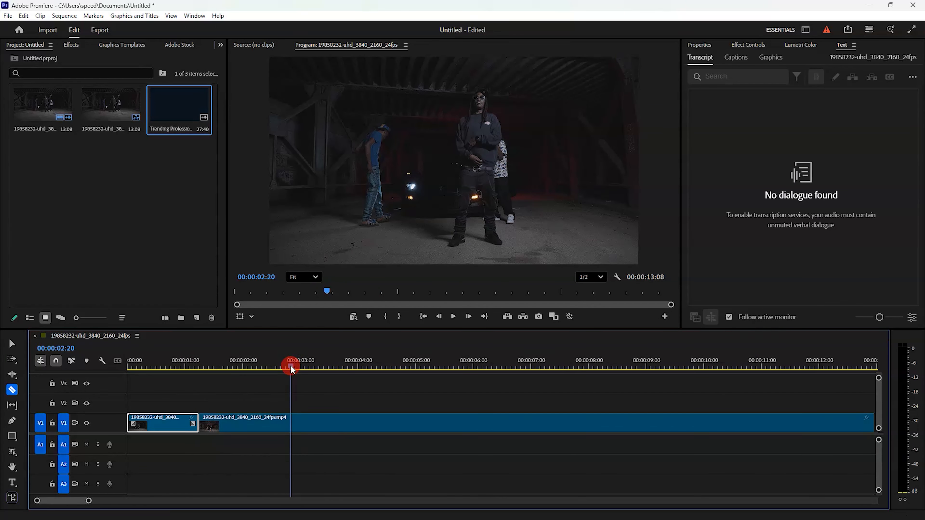
left_click(290, 423)
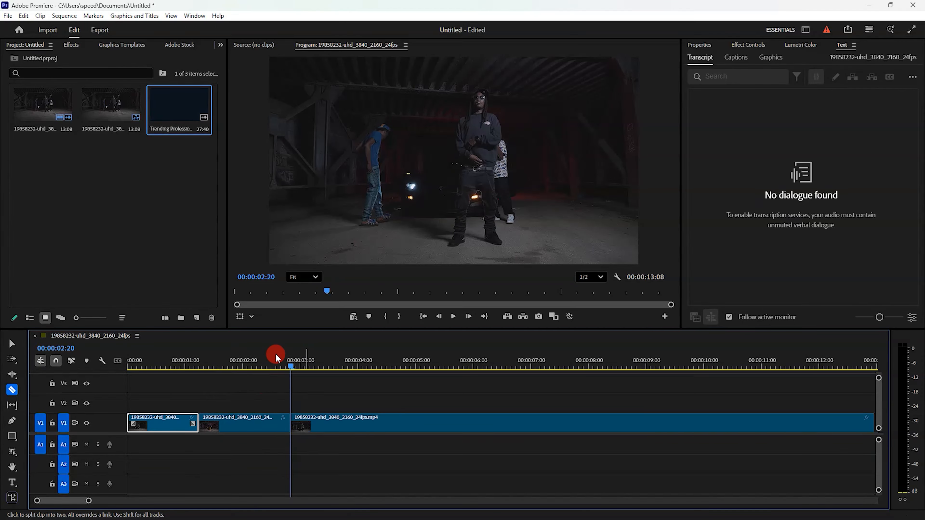
Apply a frame hold on the In Point to the middle V1 segment and play back the freeze from about 00:00:01:04.
key("v")
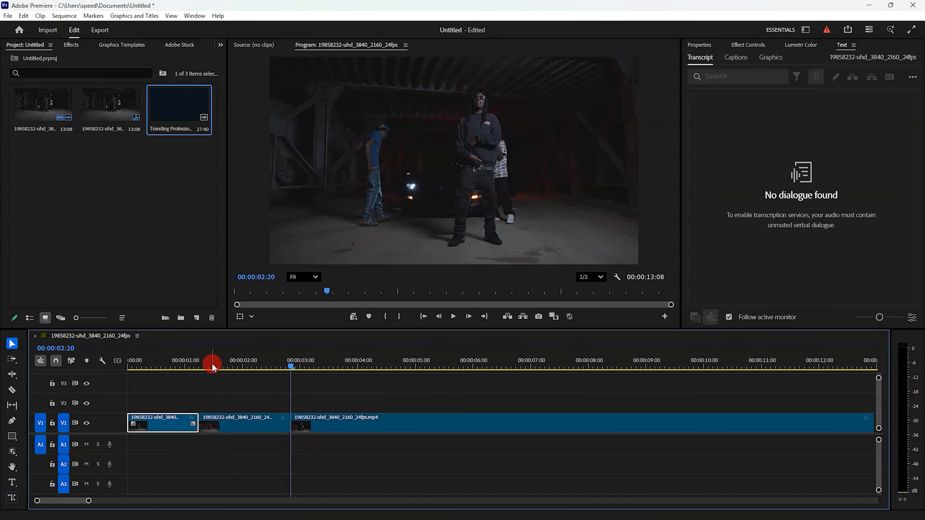
left_click(211, 367)
left_click(235, 430)
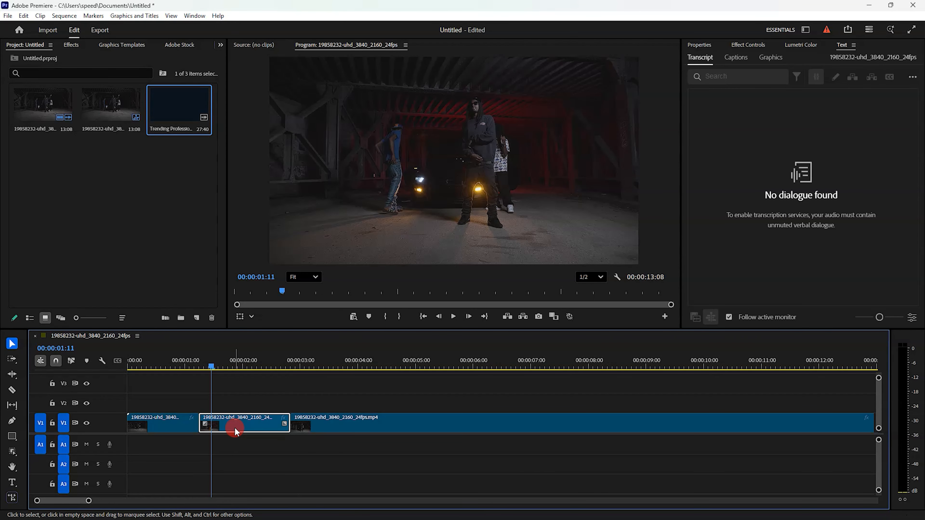
right_click(242, 431)
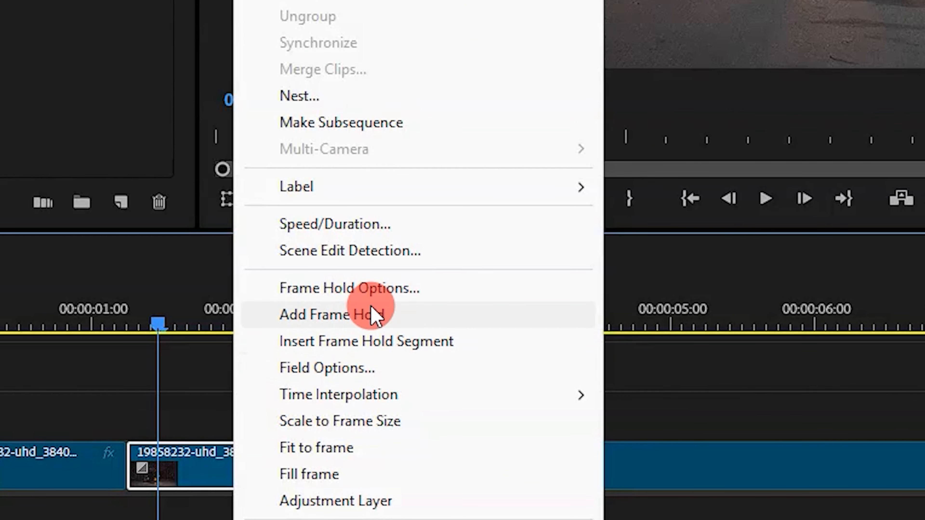
left_click(329, 290)
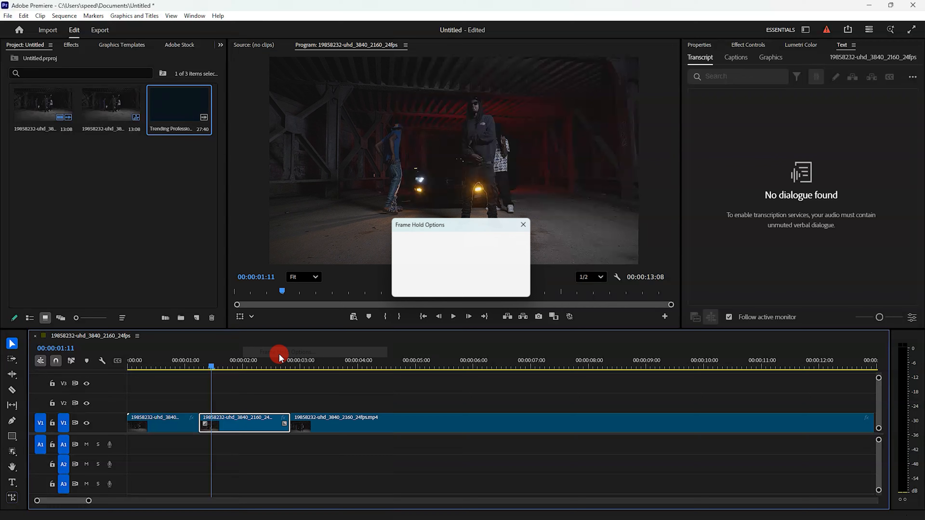
left_click(463, 248)
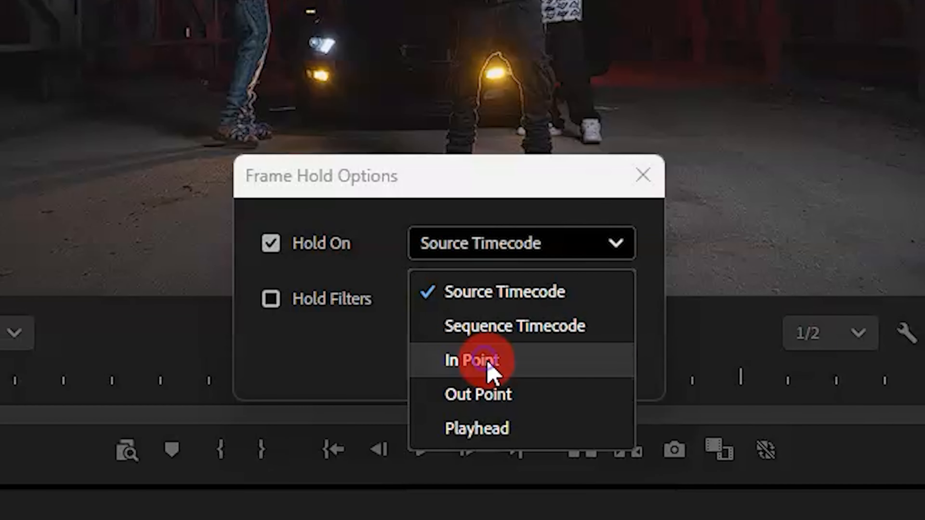
left_click(488, 363)
left_click(527, 356)
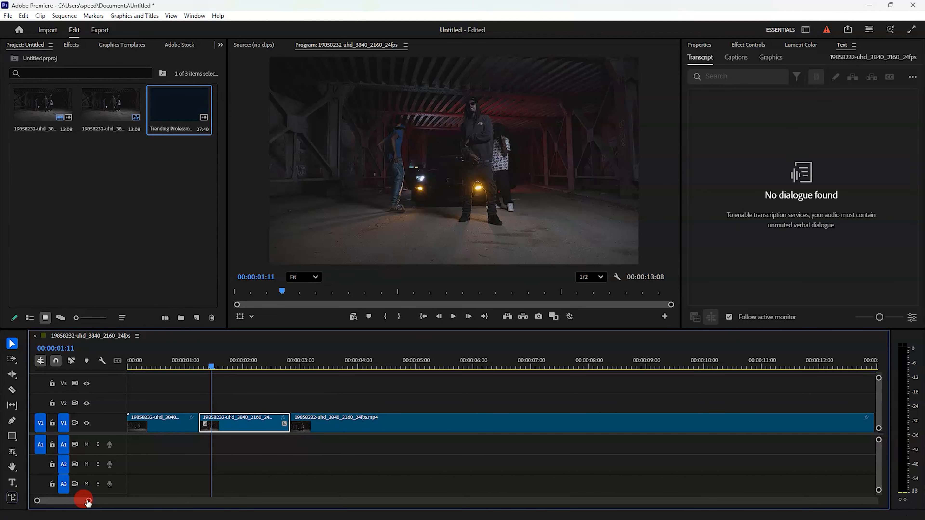
left_click_drag(88, 501, 55, 501)
left_click(367, 353)
key("space")
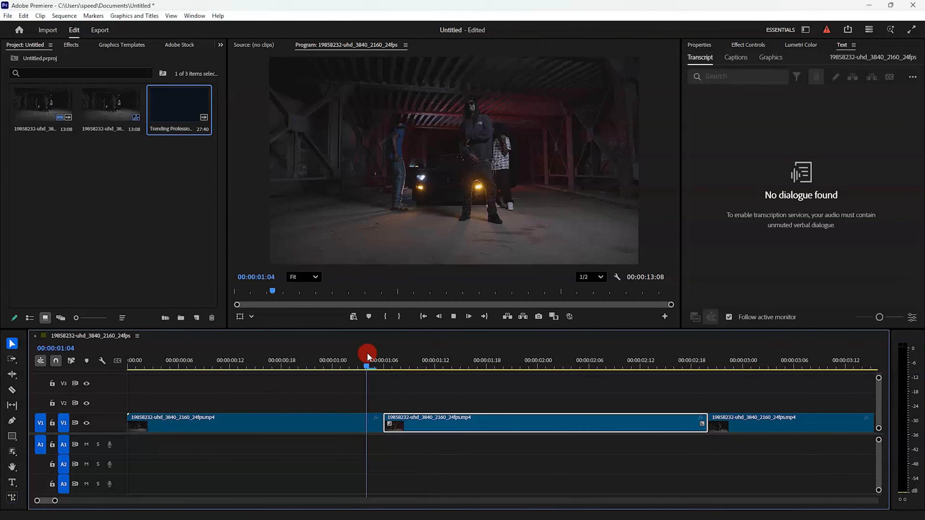
key("space")
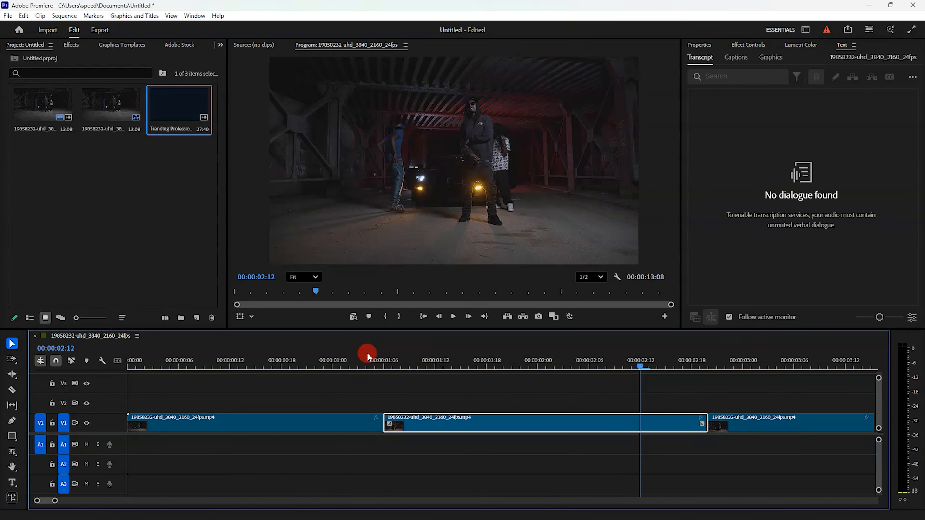
Split the frozen middle segment into eight short pieces with Razor cuts at irregular intervals between about 00:00:01:10 and 00:00:02:12.
mouse_move(415, 362)
left_mouse_down()
mouse_move(379, 364)
mouse_move(409, 366)
left_mouse_up()
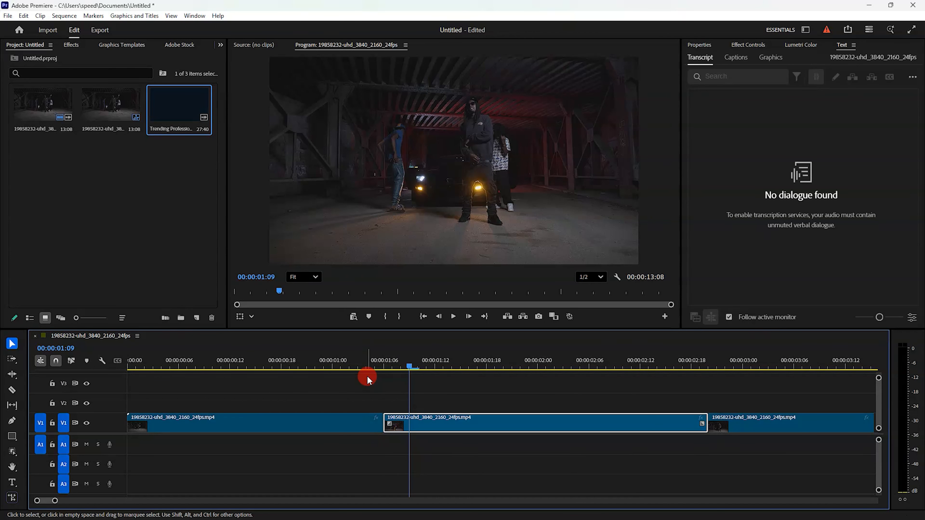
left_click(12, 391)
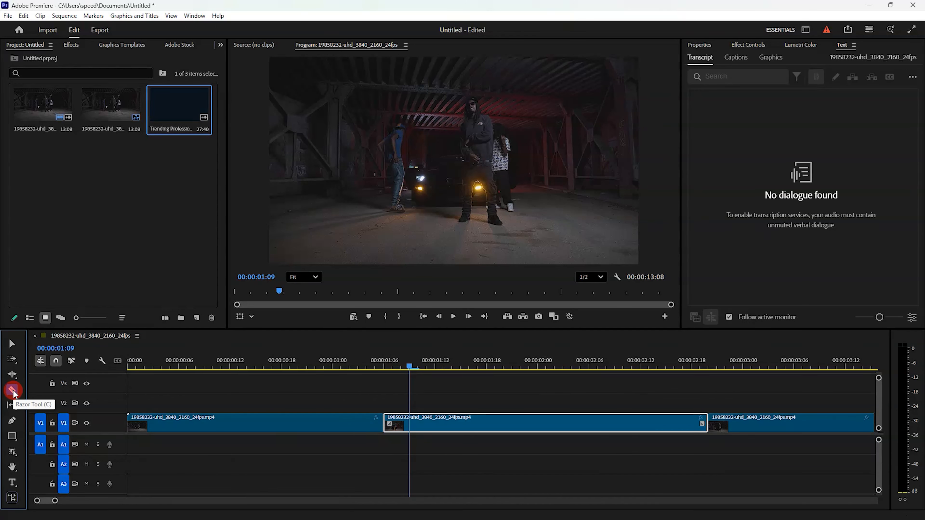
left_click(417, 421)
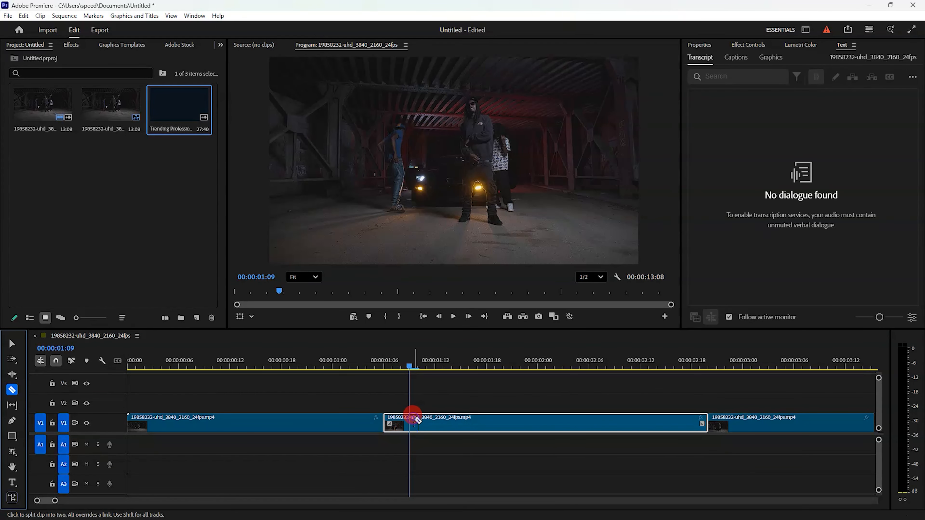
left_click(443, 423)
left_click(495, 423)
left_click(520, 423)
left_click(597, 423)
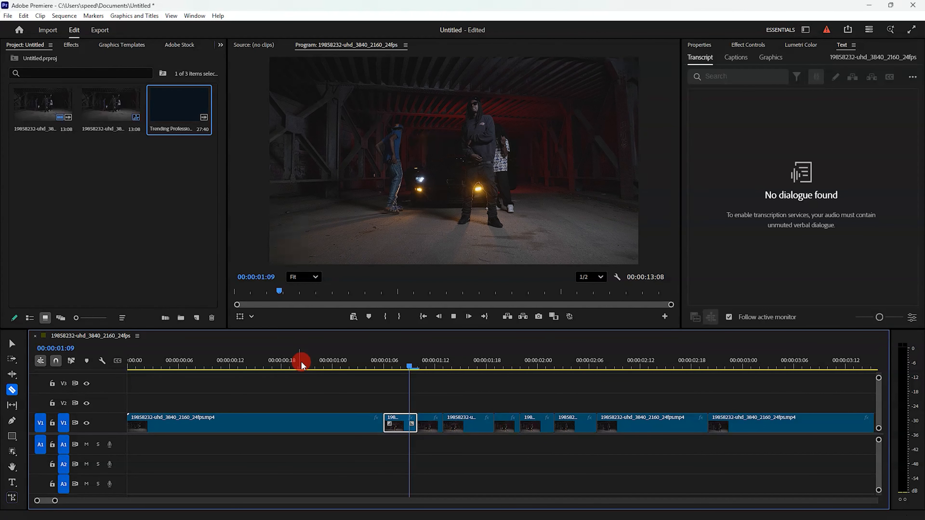
key("space")
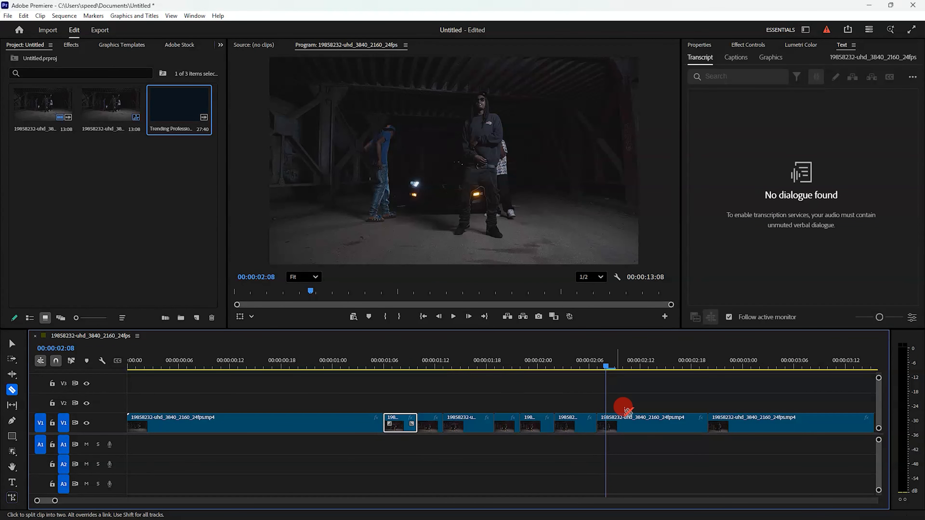
left_click(640, 422)
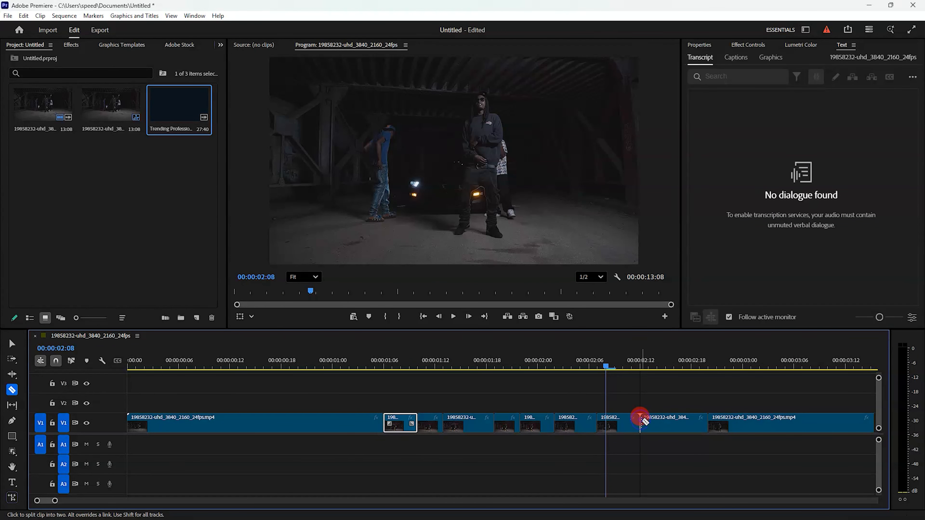
At 00:00:01:07, set the first frozen piece's Scale to 183 and its Rotation to 10°.
left_click(394, 367)
key("v")
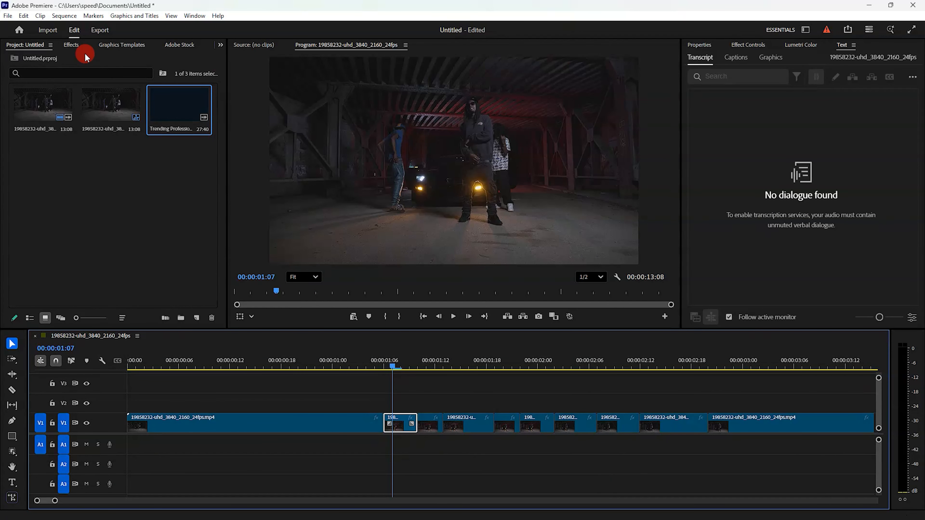
left_click(72, 45)
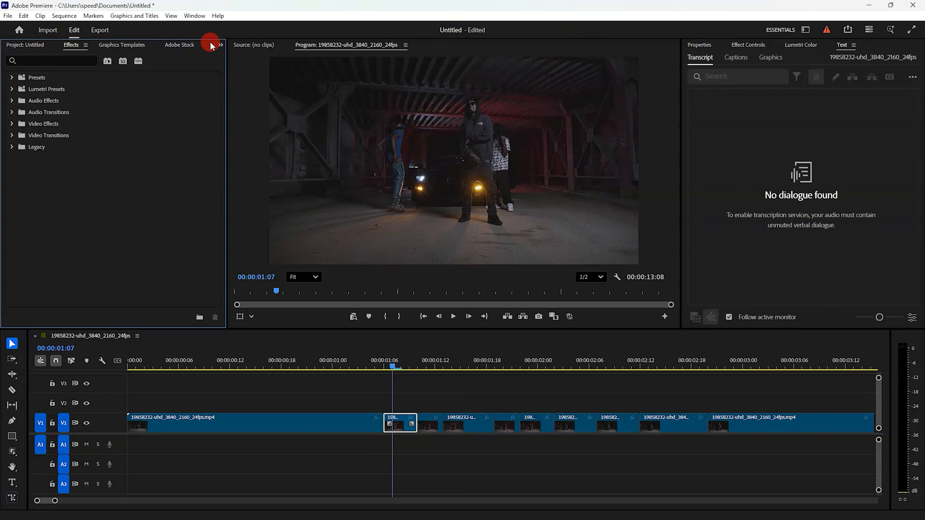
left_click(747, 44)
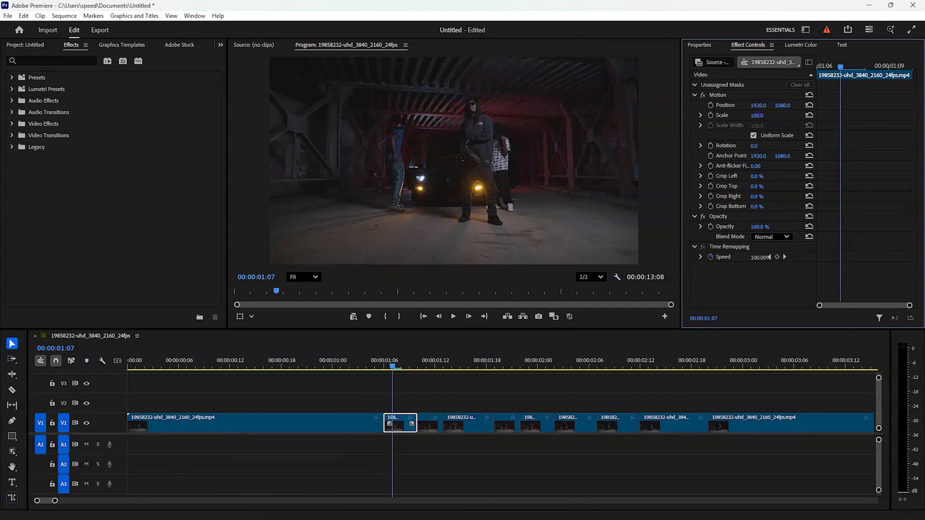
left_click_drag(757, 116, 767, 115)
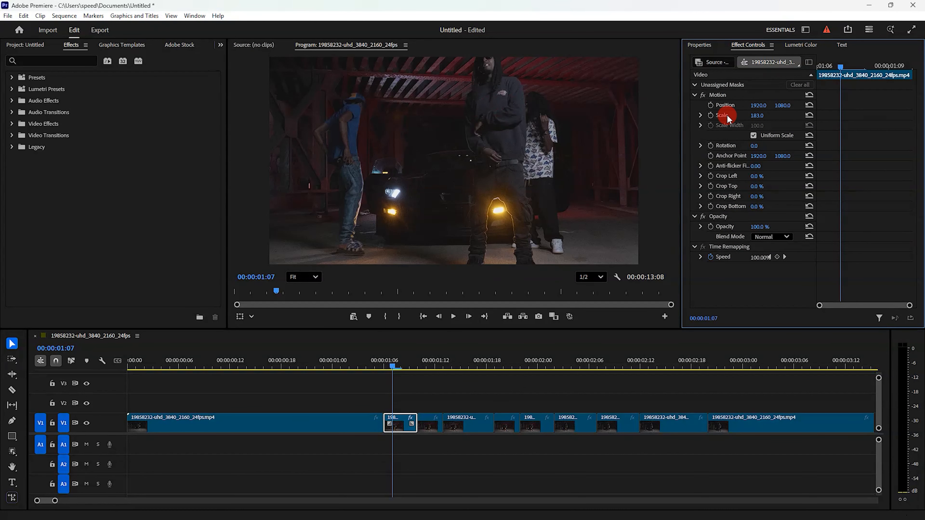
left_click(754, 147)
type("10")
key("Return")
Reposition the first frozen piece in the frame to about 1564.1, 1250.4 to centre the hooded man.
left_click(470, 149)
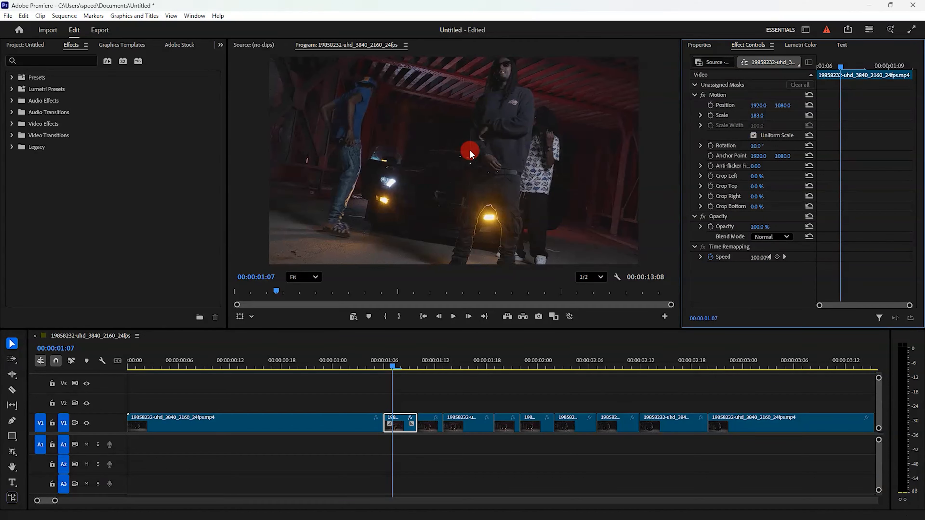
left_click(492, 149)
left_click_drag(512, 131, 477, 145)
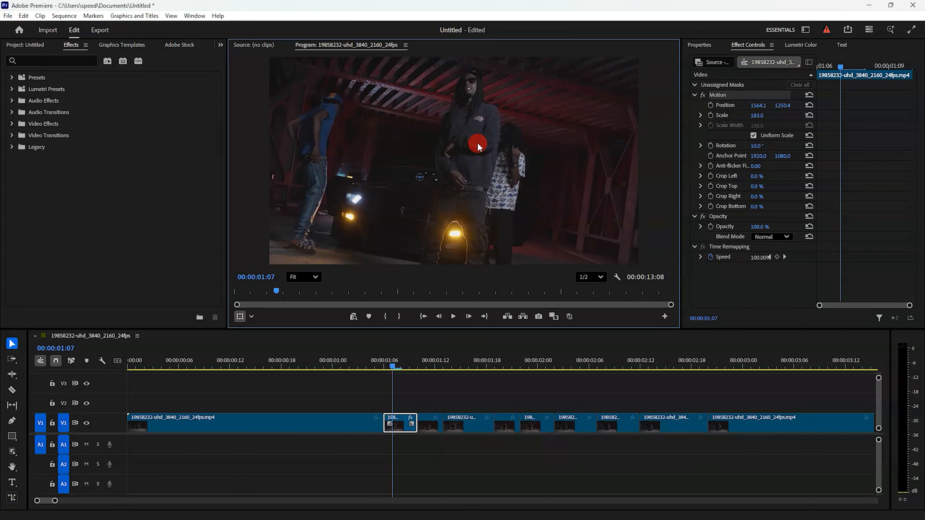
Lower the first frozen piece's Lumetri Color saturation to about 53.6.
left_click(802, 45)
left_click_drag(819, 255, 820, 248)
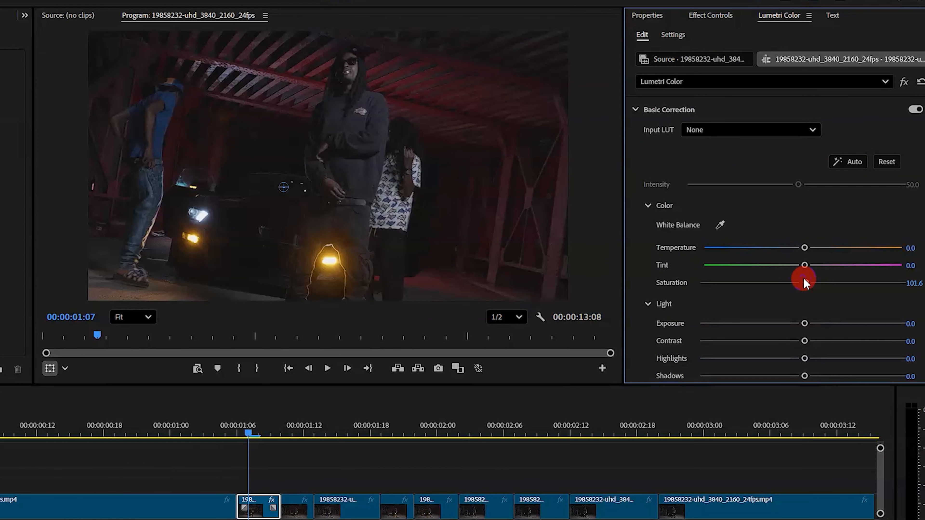
double_click(803, 280)
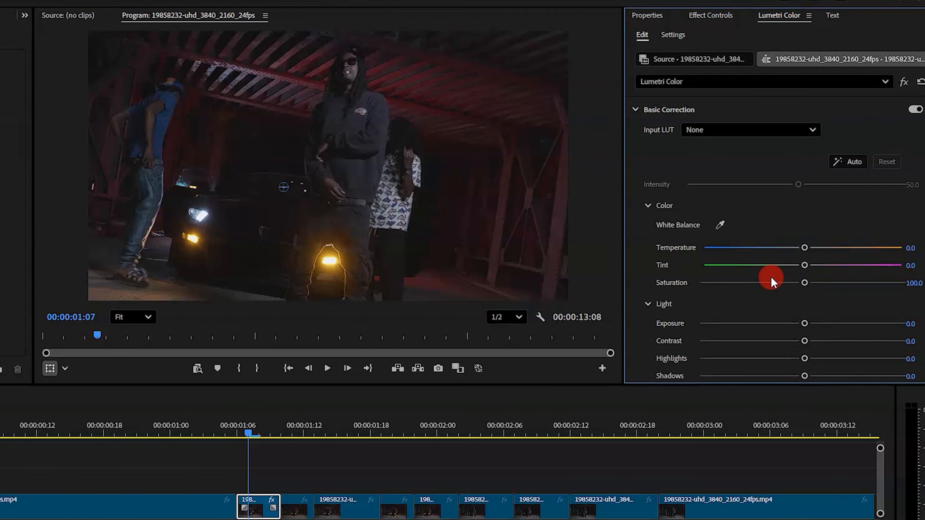
left_click_drag(795, 283, 782, 283)
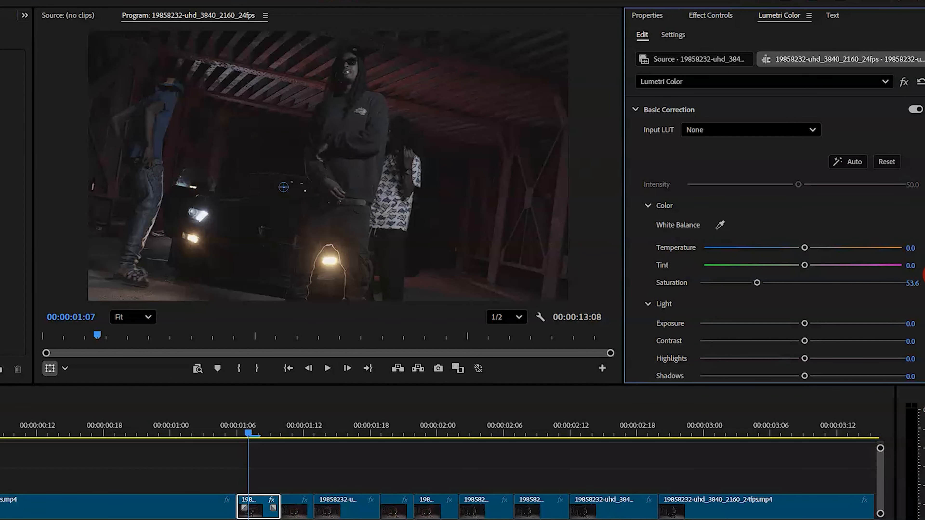
Set the first frozen piece's Lumetri Color contrast to about -64 and exposure to about 1.6.
left_click(795, 340)
left_click_drag(767, 342, 761, 343)
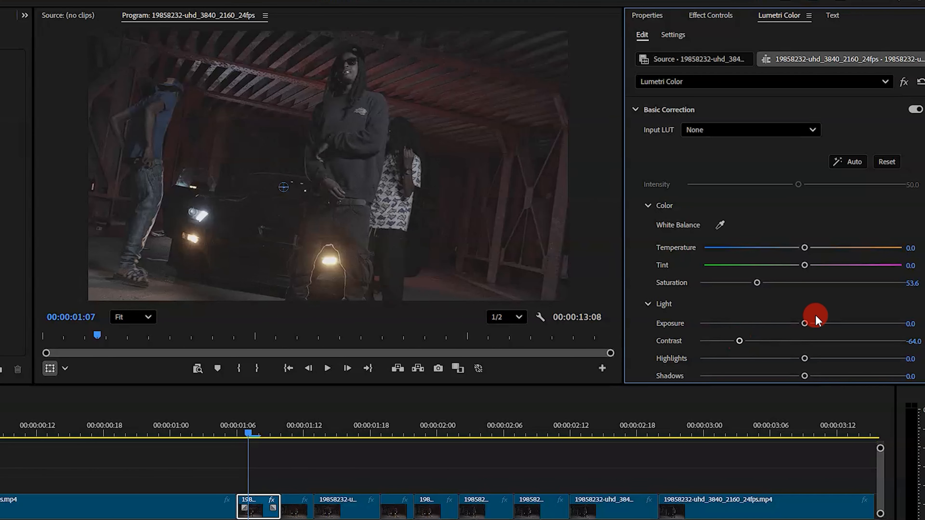
left_click(834, 325)
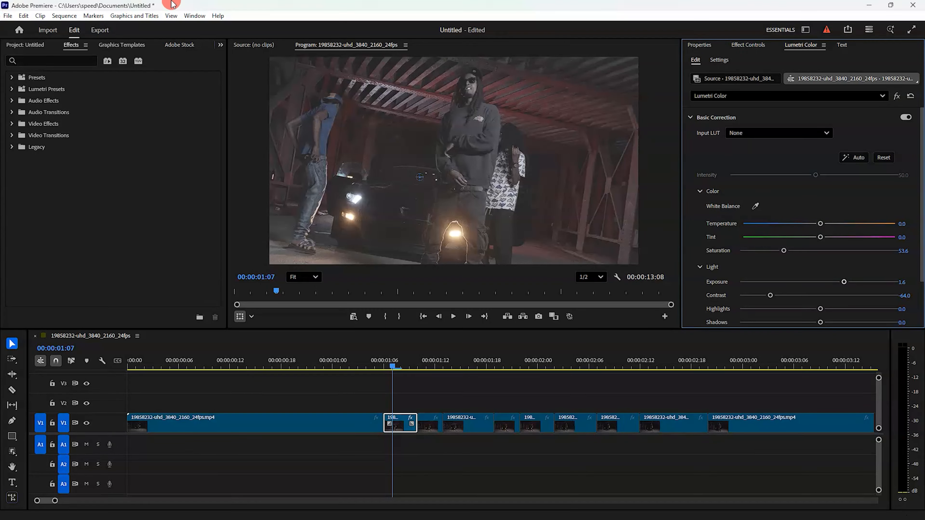
Copy the Lumetri Color effect from the first frozen piece.
left_click(712, 19)
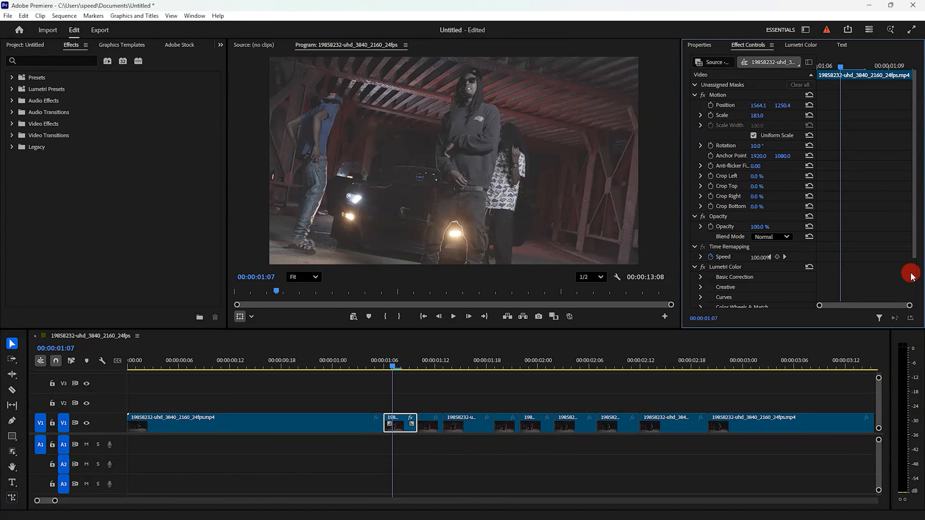
left_click_drag(911, 253, 910, 299)
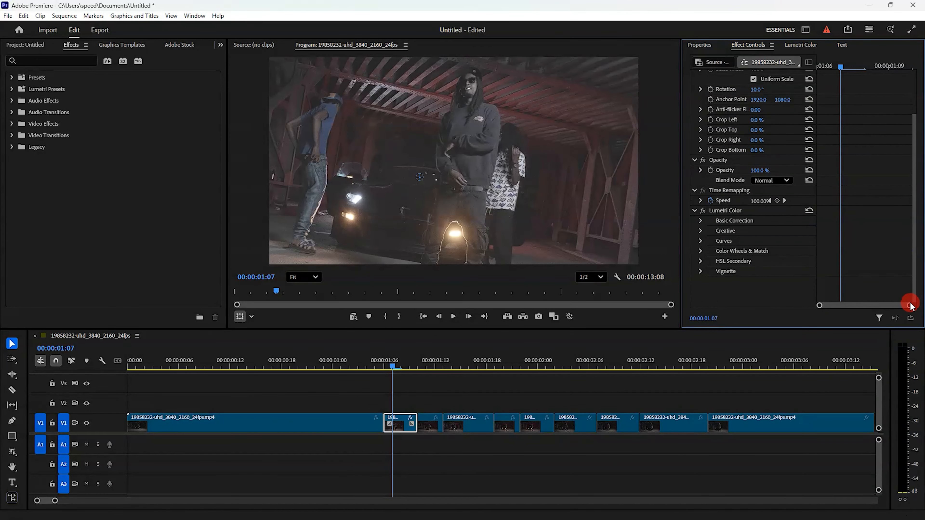
right_click(726, 210)
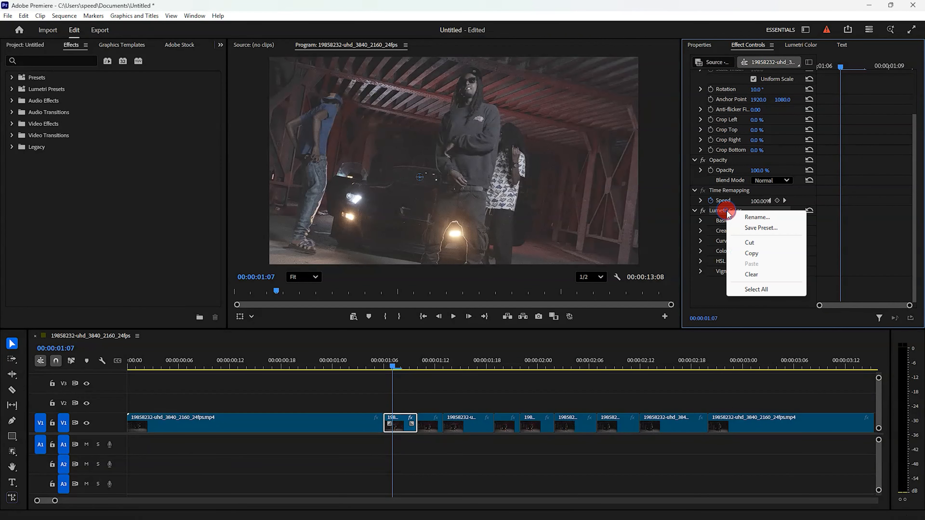
left_click(764, 253)
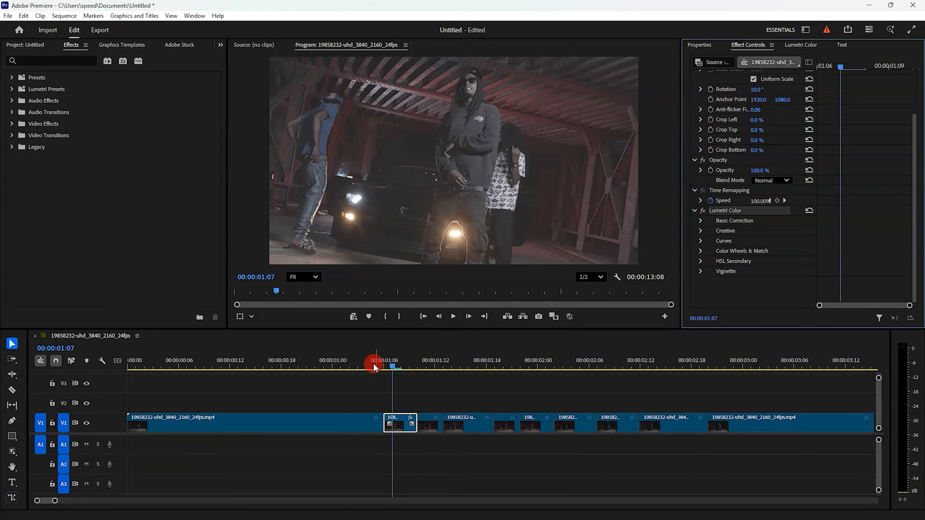
At 00:00:01:11, set the second piece's Scale to 362.
left_click_drag(383, 365, 428, 359)
left_click(427, 425)
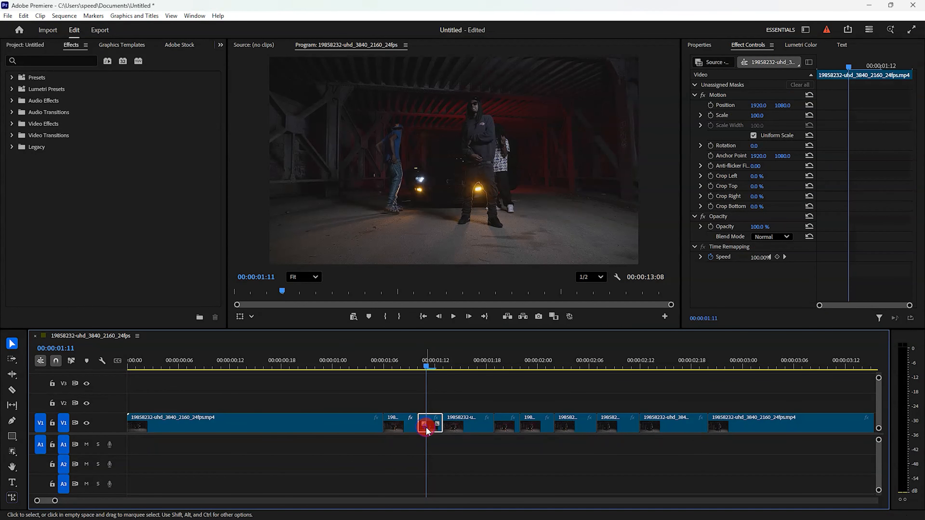
left_click(757, 115)
type("345")
key("Return")
left_click_drag(757, 115, 763, 115)
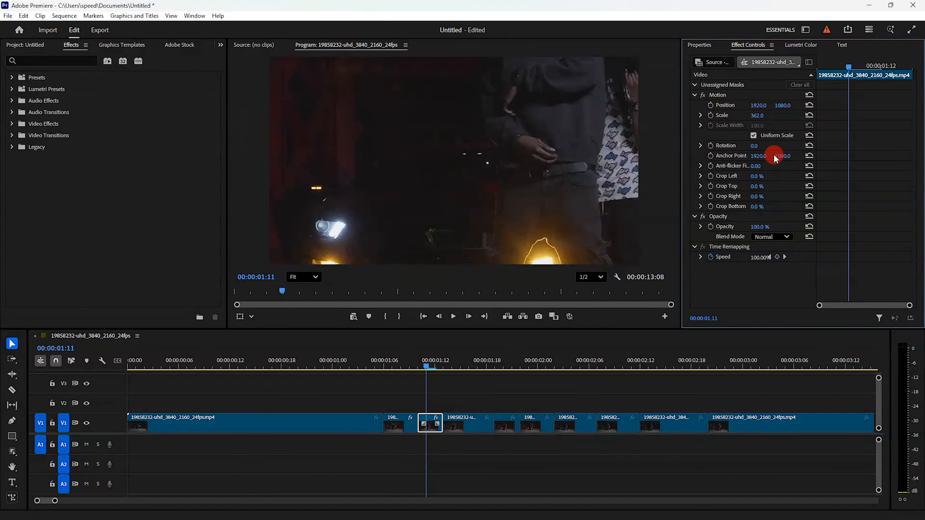
Paste the copied Lumetri Color effect onto the second piece and compare it with the first piece.
left_click(461, 359)
left_click(433, 359)
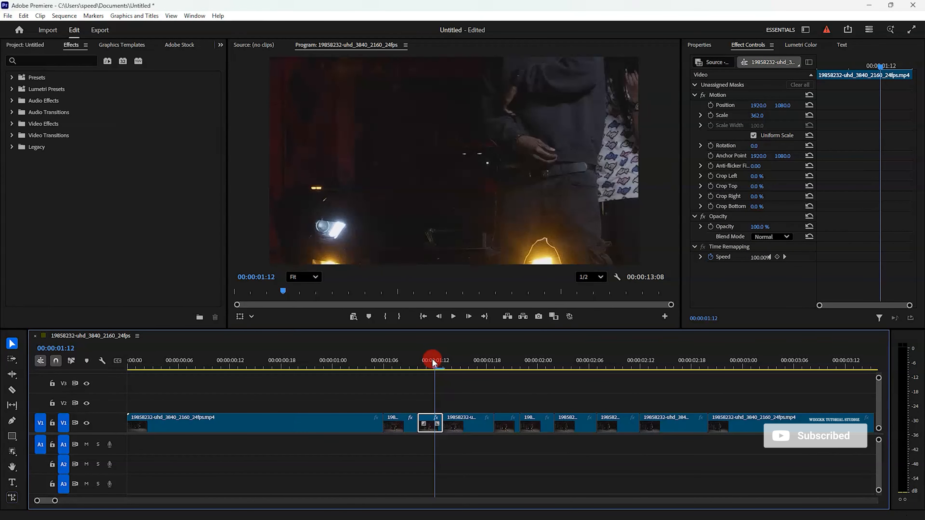
key("ctrl+v")
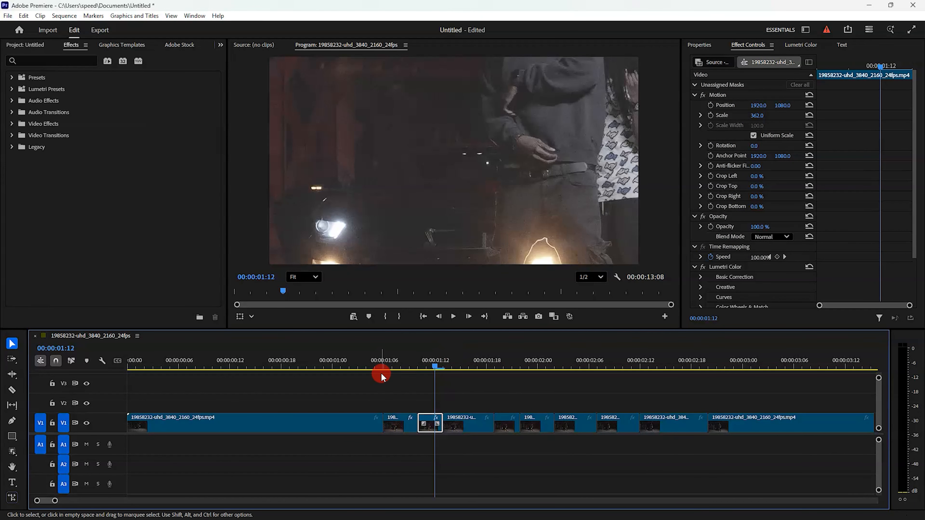
left_click(400, 359)
left_click(429, 365)
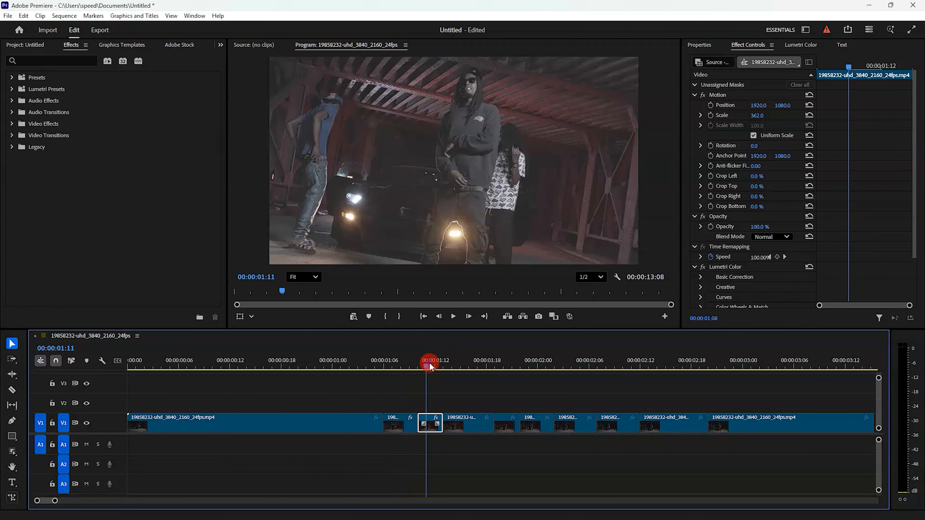
At 00:00:01:16, set the third piece's Scale to 347.
left_click(470, 360)
left_click(477, 432)
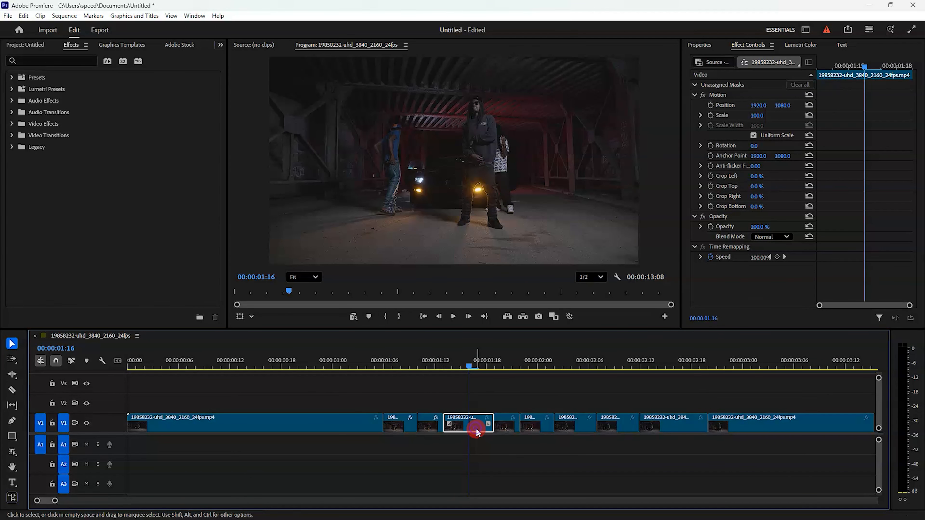
left_click_drag(758, 114, 764, 116)
Reposition the third piece to about 275.7, 2796.3 to frame the man's upper body, and paste the copied Lumetri Color effect onto it.
mouse_move(775, 106)
left_mouse_down()
mouse_move(803, 106)
mouse_move(764, 116)
left_mouse_up()
left_click(578, 105)
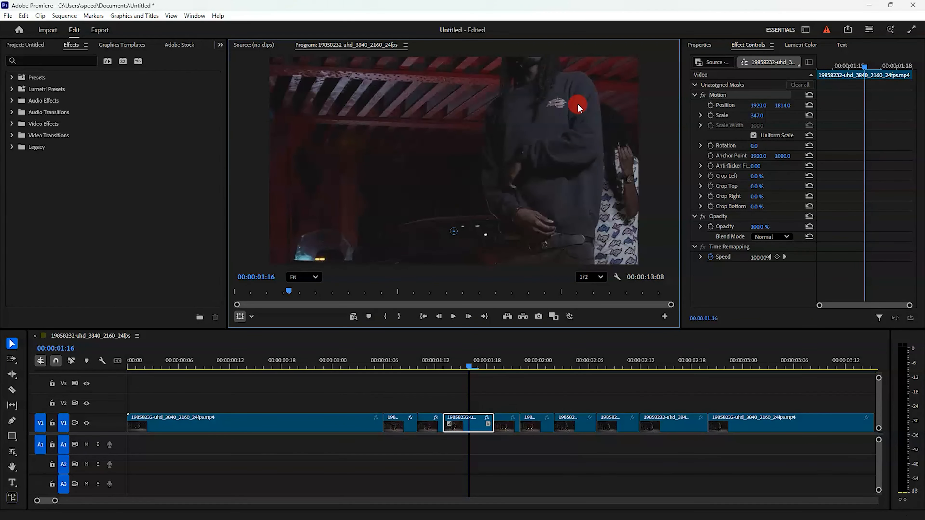
left_click_drag(578, 105, 419, 198)
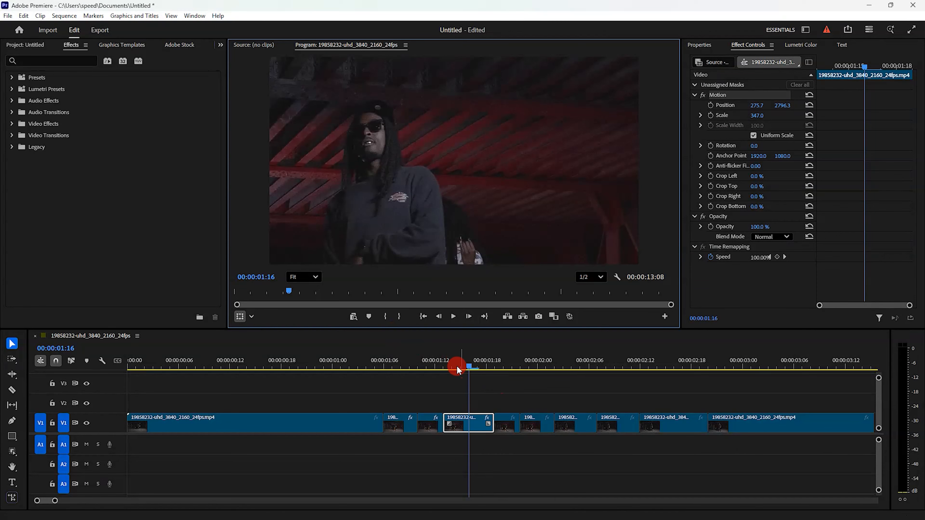
left_click(462, 359)
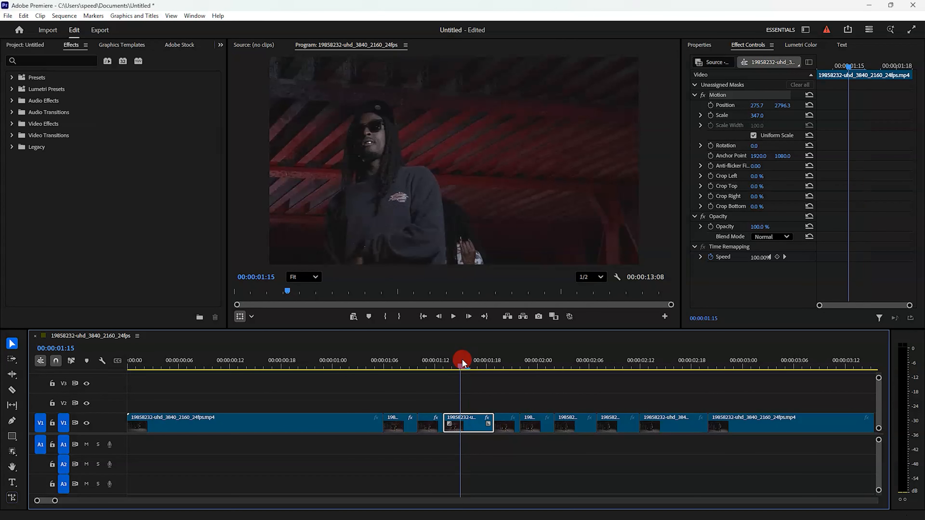
key("ctrl+v")
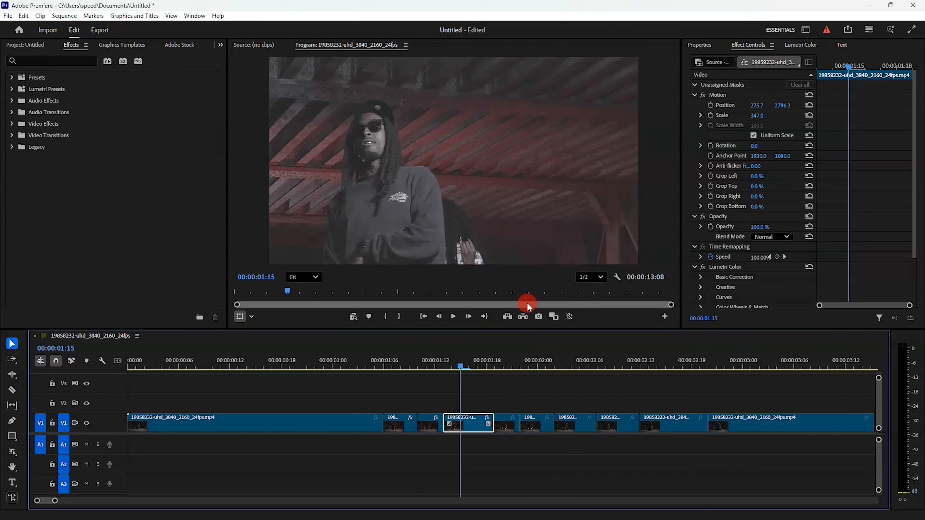
At 00:00:01:21, set the fourth piece's Rotation to 18° and Scale to 376, and paste the copied Lumetri Color effect onto it.
left_click(510, 360)
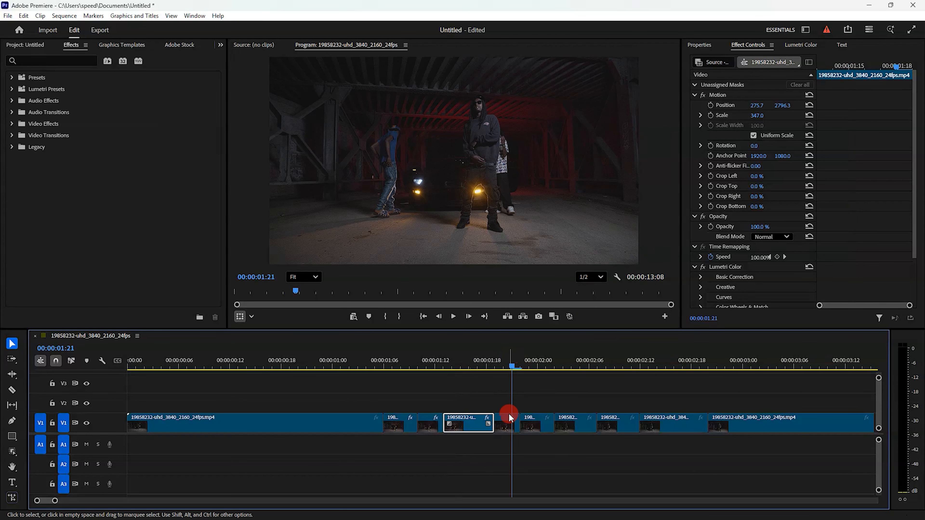
left_click(509, 419)
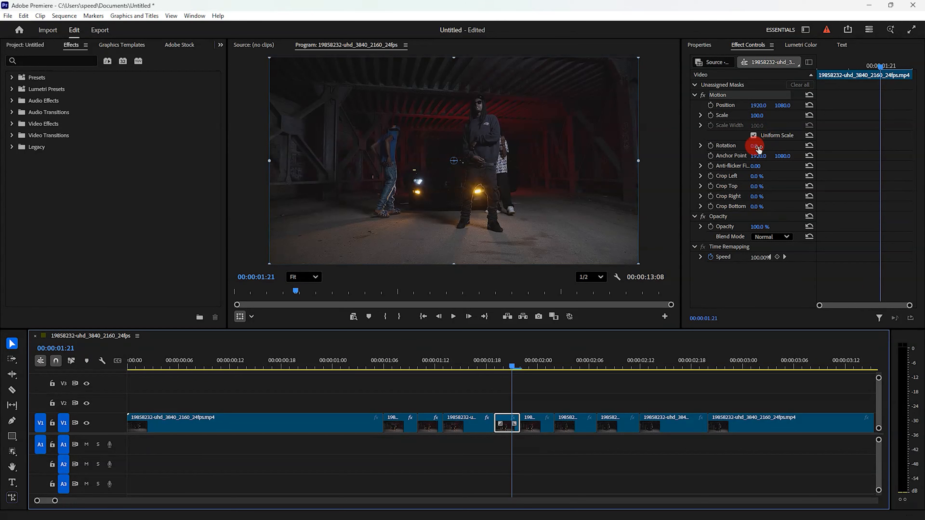
left_click_drag(757, 146, 858, 115)
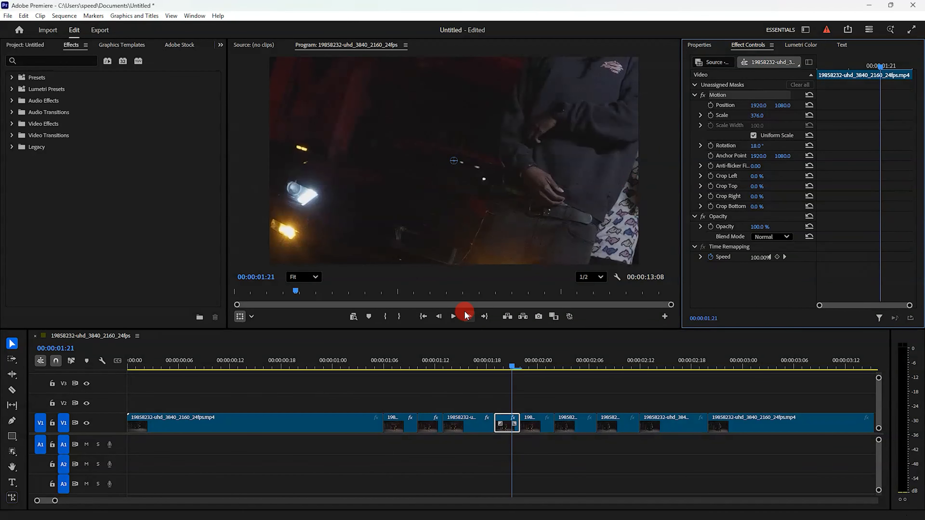
key("ctrl+v")
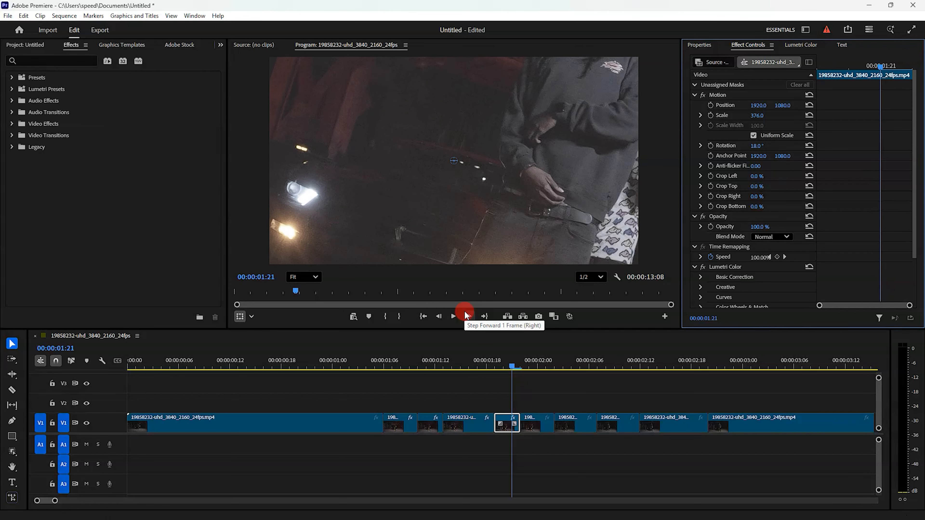
Delete the short piece at 00:00:02:00 and extend the preceding piece to fill the gap.
left_click(537, 368)
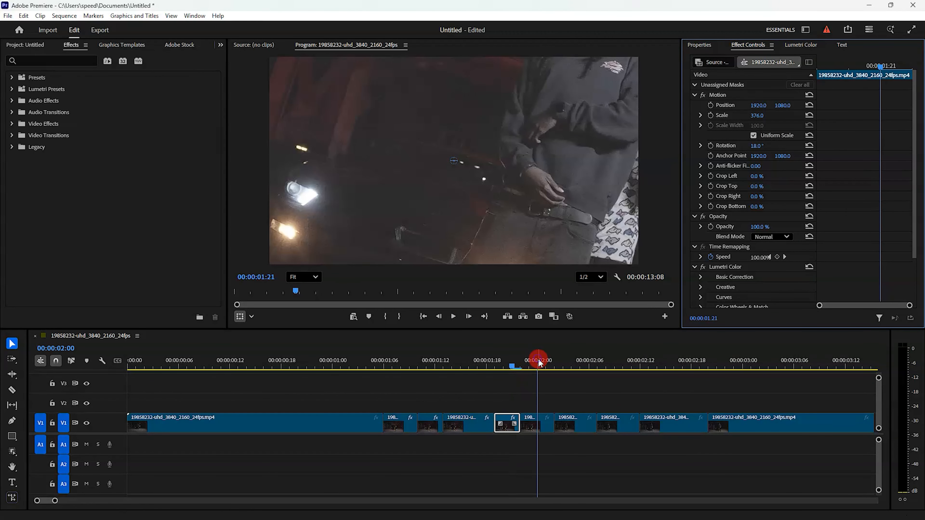
left_click(539, 419)
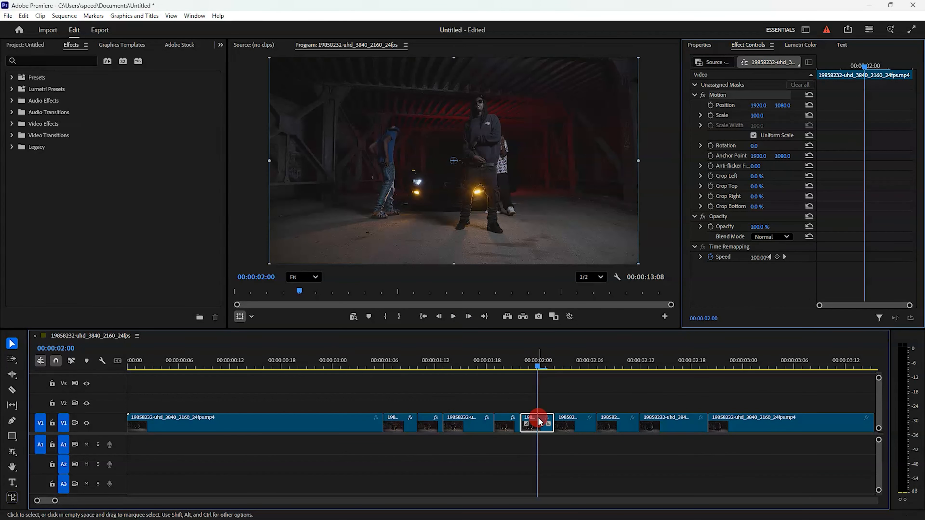
key("Delete")
left_click_drag(508, 423, 568, 420)
At 00:00:02:03, set the piece's Scale to 327 and vertical Position to -470, and paste the copied Lumetri Color effect onto it.
left_click(569, 421)
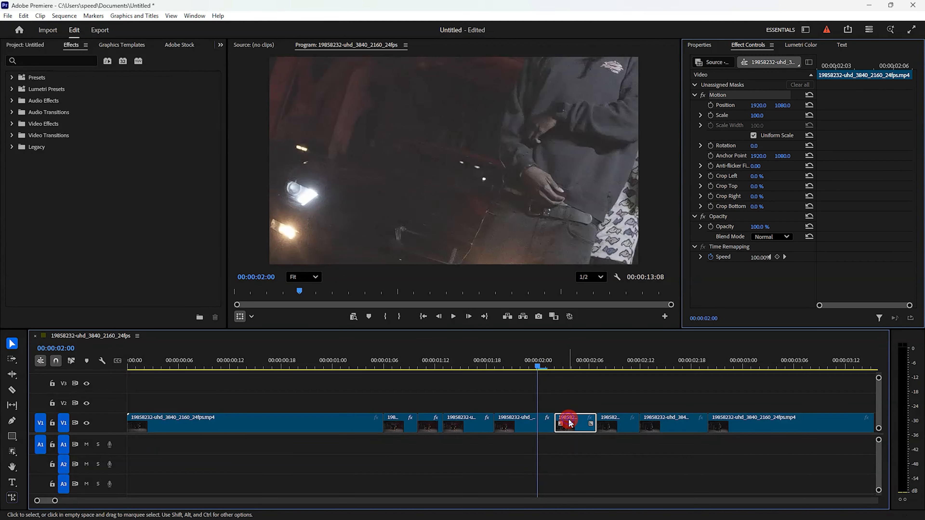
left_click(563, 366)
left_click(757, 115)
type("266")
key("Return")
left_click_drag(761, 115, 514, 105)
left_click_drag(782, 106, 741, 105)
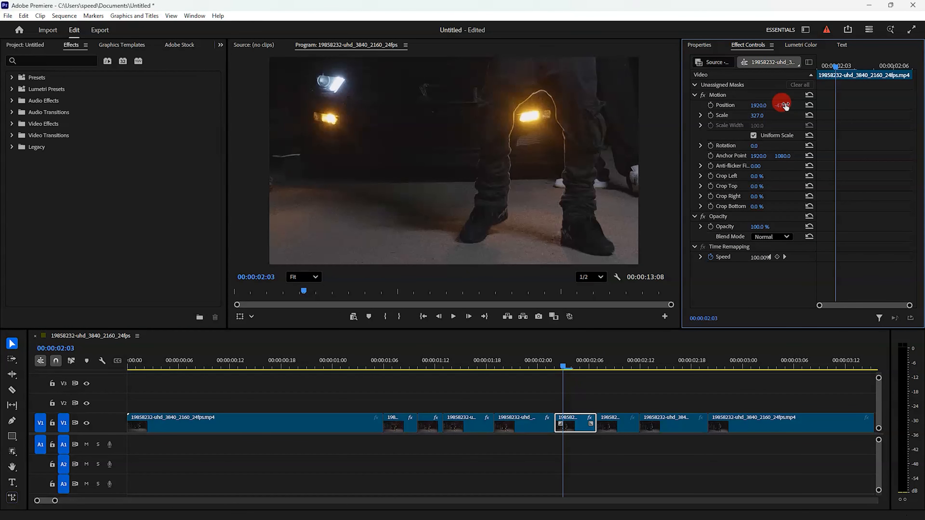
key("ctrl+v")
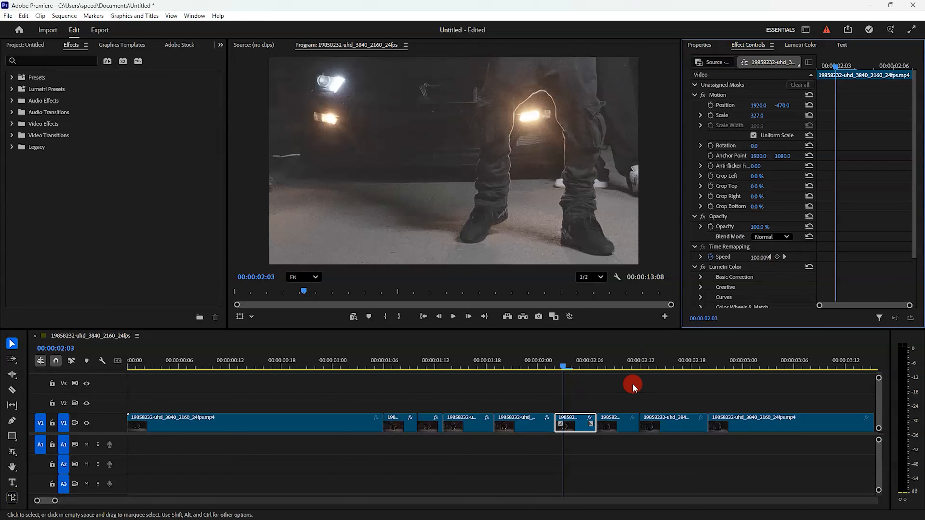
At 00:00:02:10, set the piece's Scale to 446.
left_click(624, 357)
left_click(618, 423)
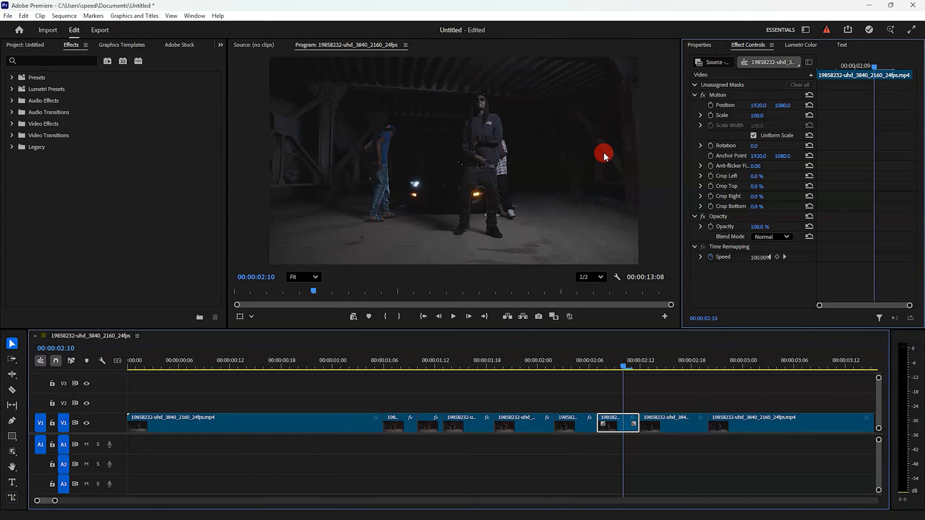
left_click_drag(757, 115, 888, 105)
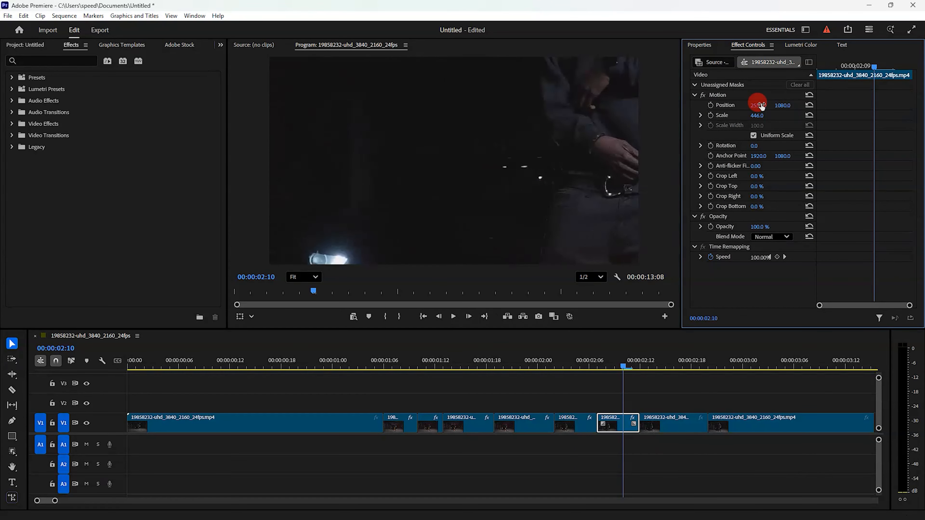
Reposition this piece to about 4746.7, 2027.2 to frame the man in blue, and paste the copied Lumetri Color effect onto it.
left_click(411, 94)
left_click_drag(345, 89, 555, 179)
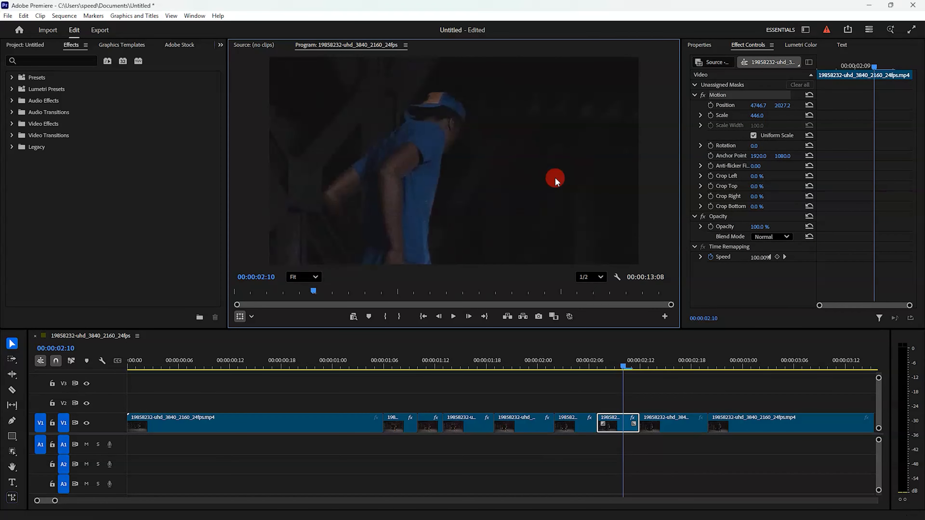
left_click(606, 364)
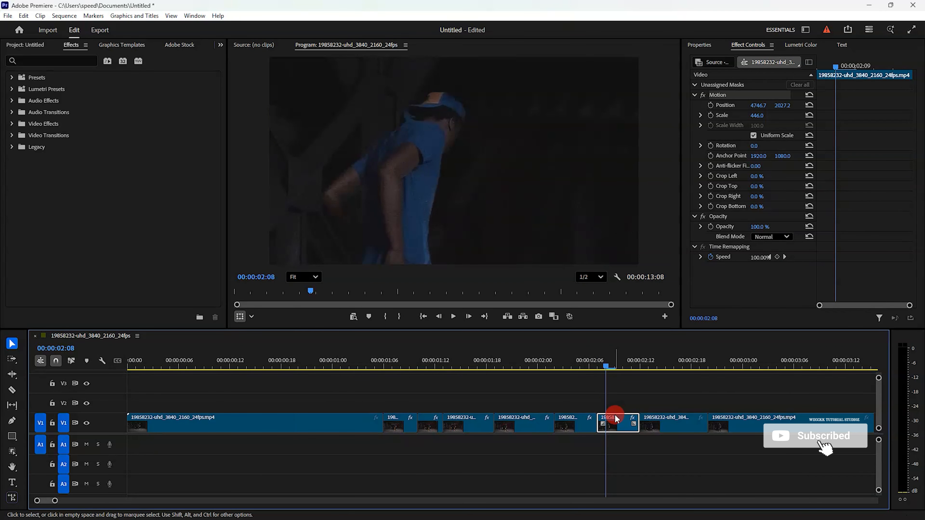
key("ctrl+v")
Paste the copied Lumetri Color effect onto the last short piece at 00:00:02:14.
left_click(661, 362)
left_click(666, 425)
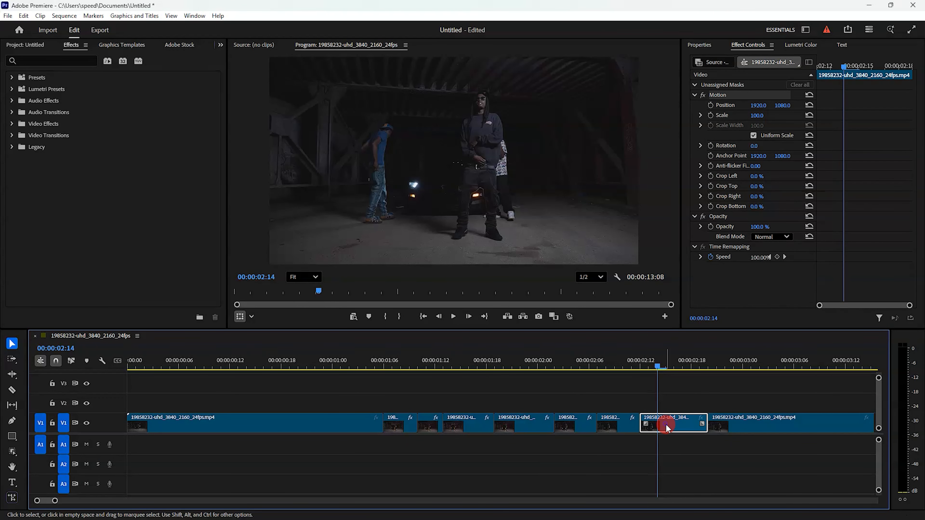
key("ctrl+v")
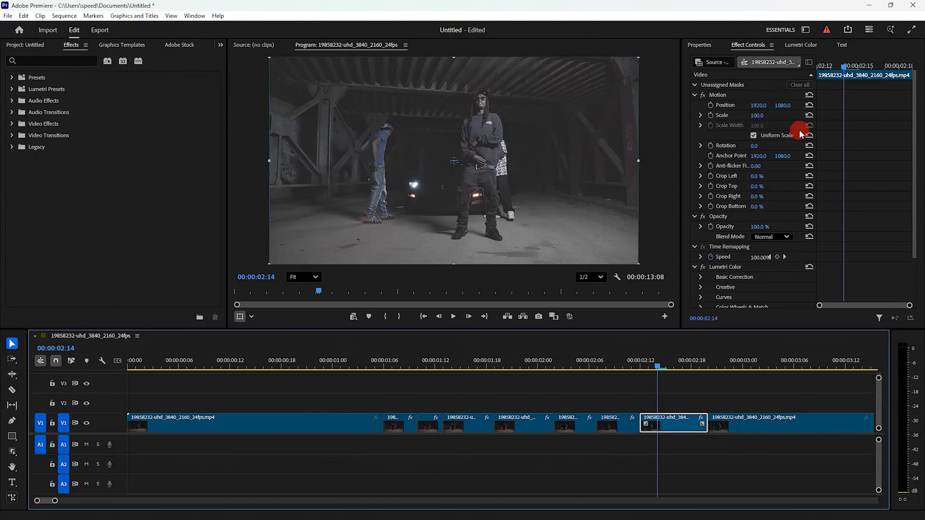
Set the last short piece's Scale to 540 and Position to about 2922.6, 278.1, framing the headlight, and play back the effect.
left_click_drag(762, 117, 764, 116)
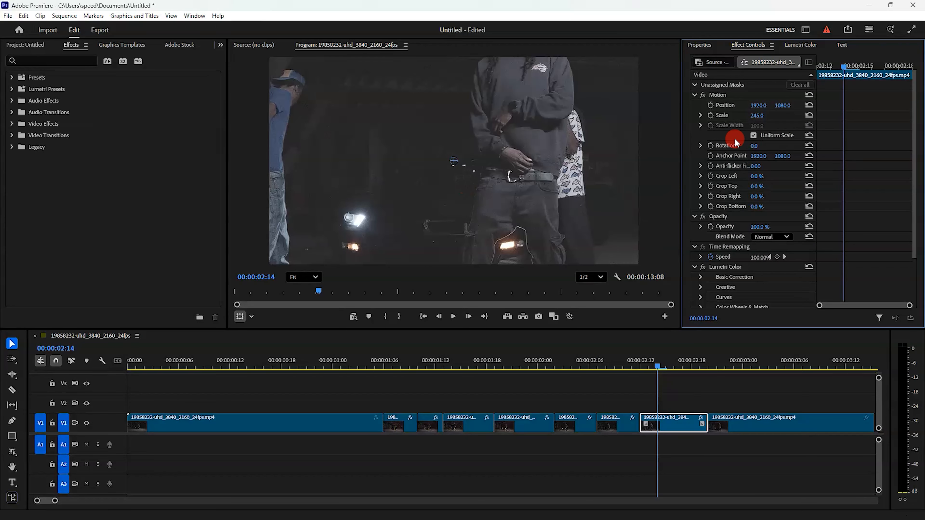
left_click_drag(764, 116, 761, 114)
left_click(451, 236)
left_click_drag(492, 202, 547, 159)
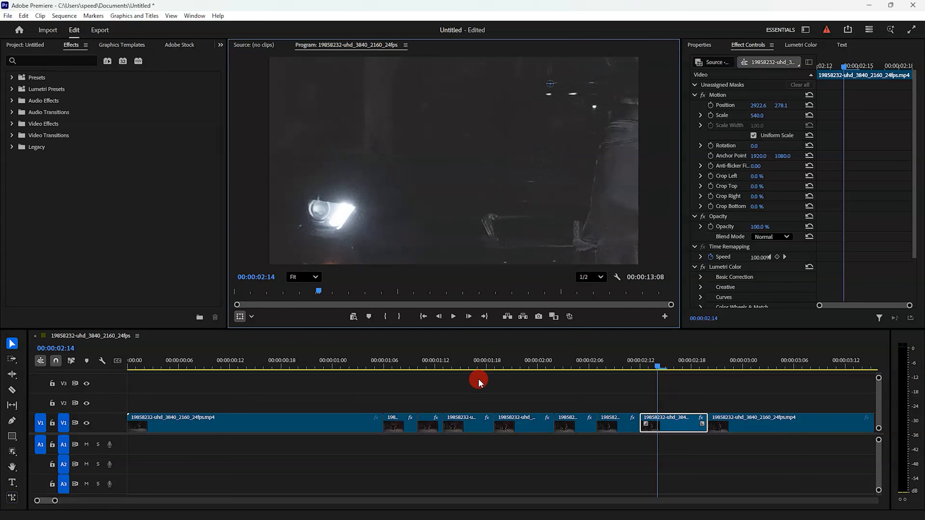
left_click(355, 359)
key("space")
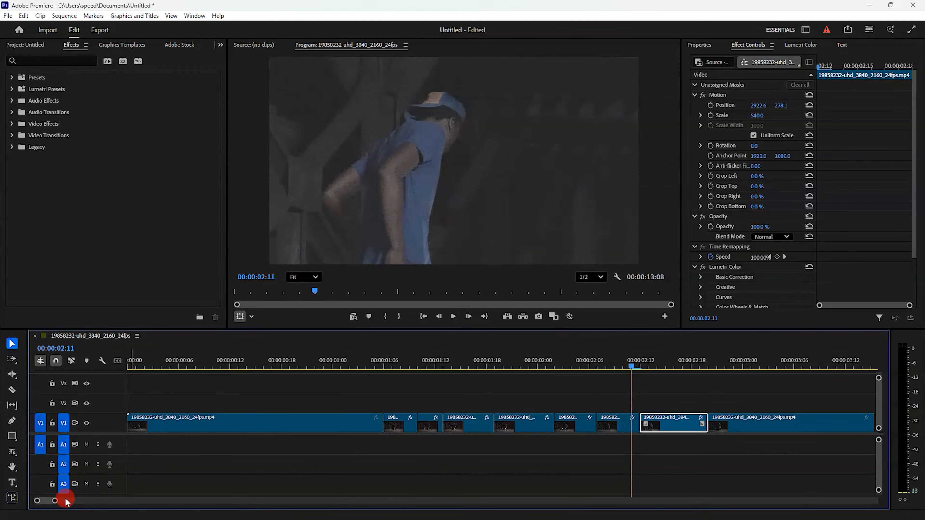
Cut the long remaining clip at 00:00:07:06 and move the playhead to 00:00:04:18.
left_click_drag(54, 503, 104, 502)
left_click_drag(263, 365, 533, 366)
left_click(522, 423)
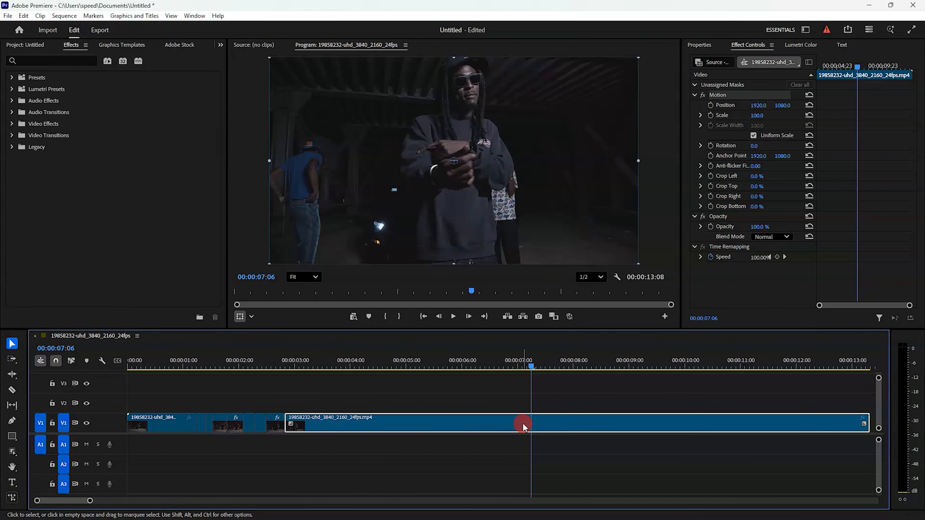
key("c")
left_click(530, 419)
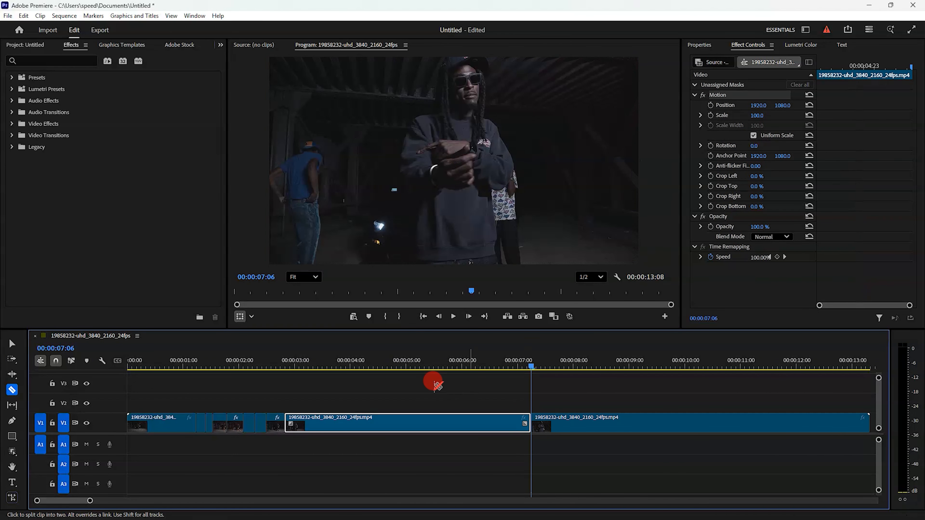
left_click(392, 363)
key("v")
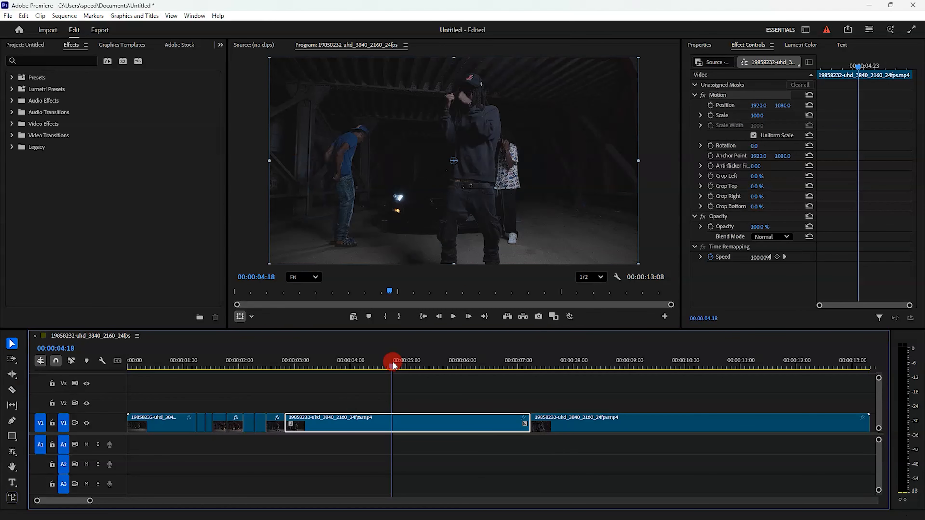
Speed up the clip ending at 00:00:07:06 through its Speed/Duration settings, shortening it to about half a second.
left_click(413, 420)
right_click(414, 422)
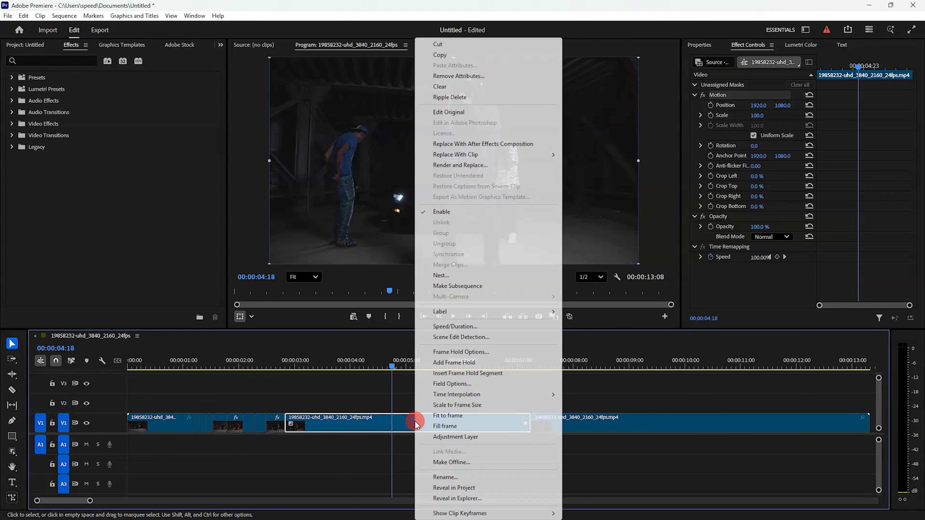
left_click(451, 327)
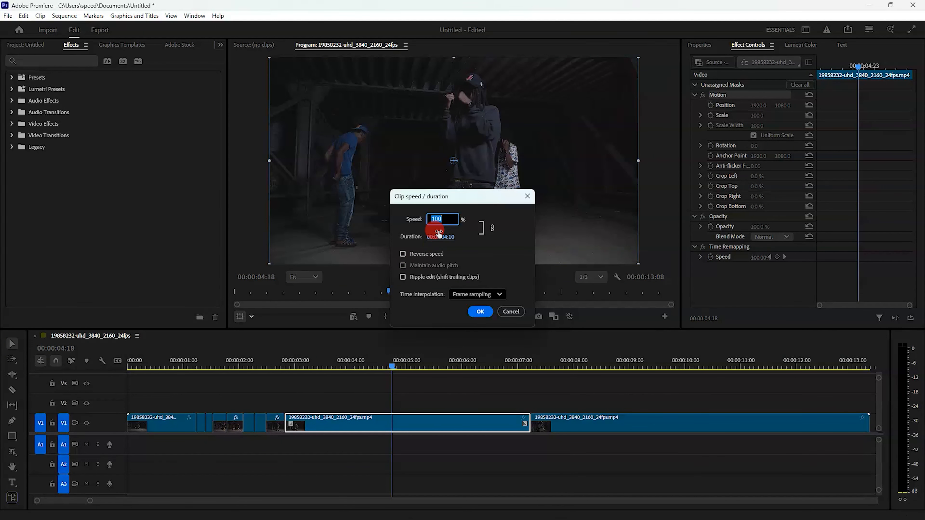
left_click(441, 219)
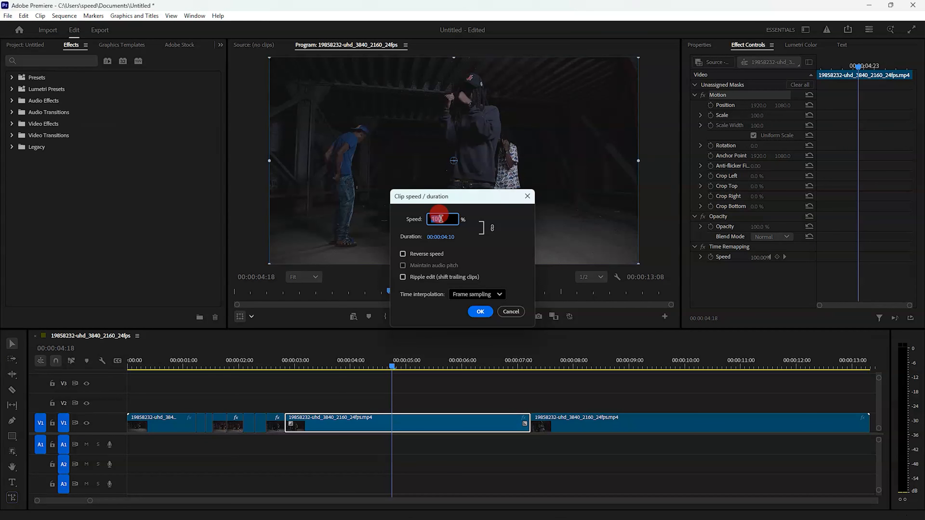
type("8")
left_click(478, 313)
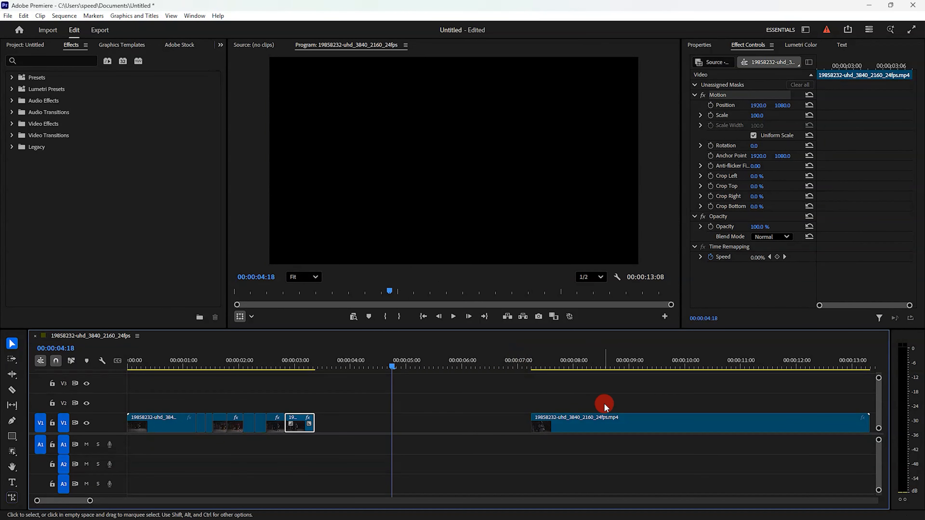
Move the trailing clip on V1 against the sped-up clip to close the gap, and play back the join from 00:00:02:13.
left_click_drag(591, 420, 377, 427)
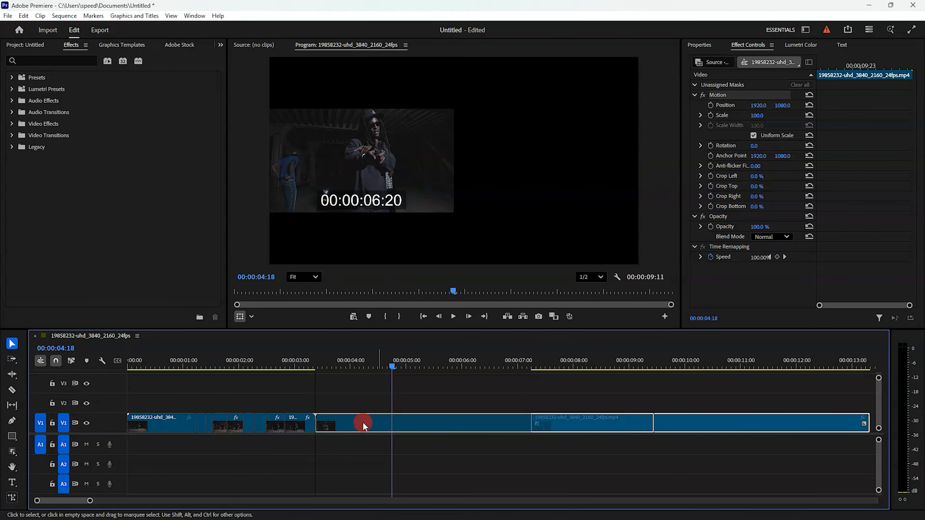
left_click(271, 361)
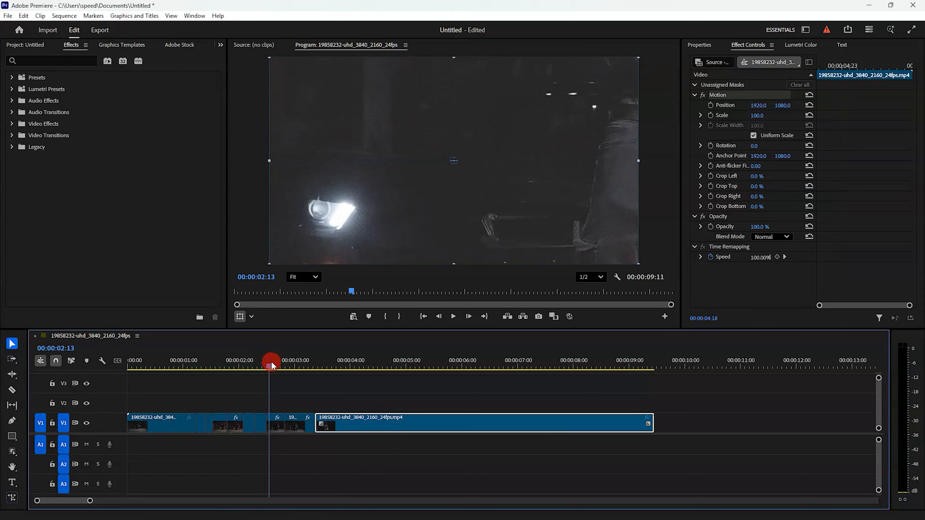
key("space")
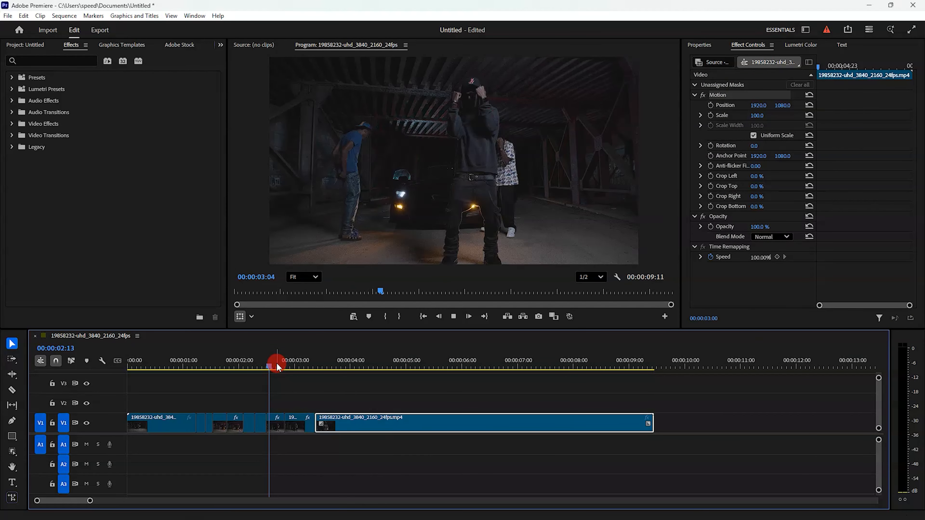
key("space")
left_click(271, 363)
key("space")
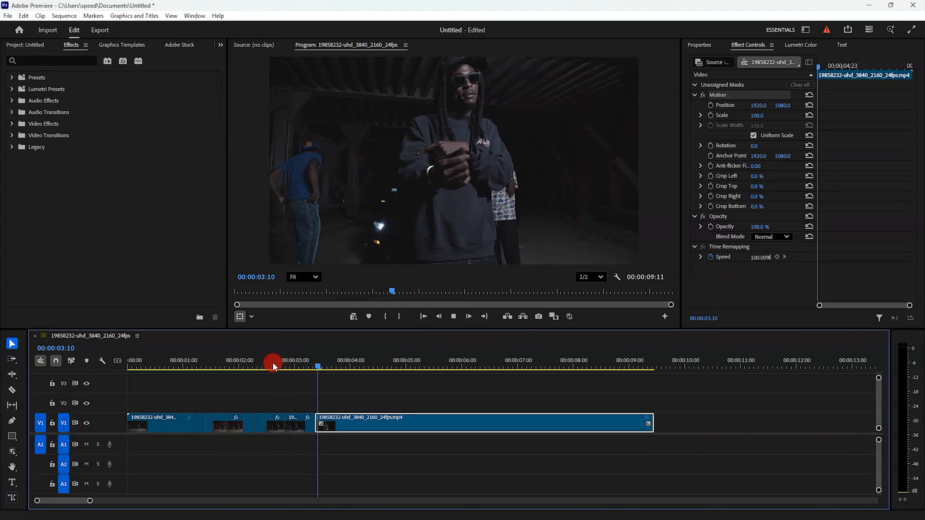
key("space")
Place the Light Leaks Film Burn overlay video from the project on V2, starting at 00:00:01:13 above the freeze-frame pieces.
left_click_drag(266, 363, 201, 354)
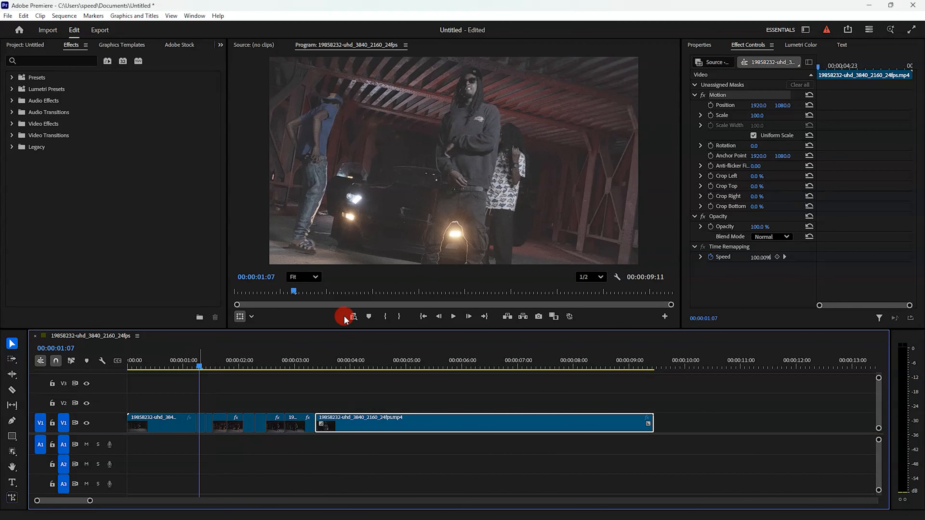
left_click(26, 45)
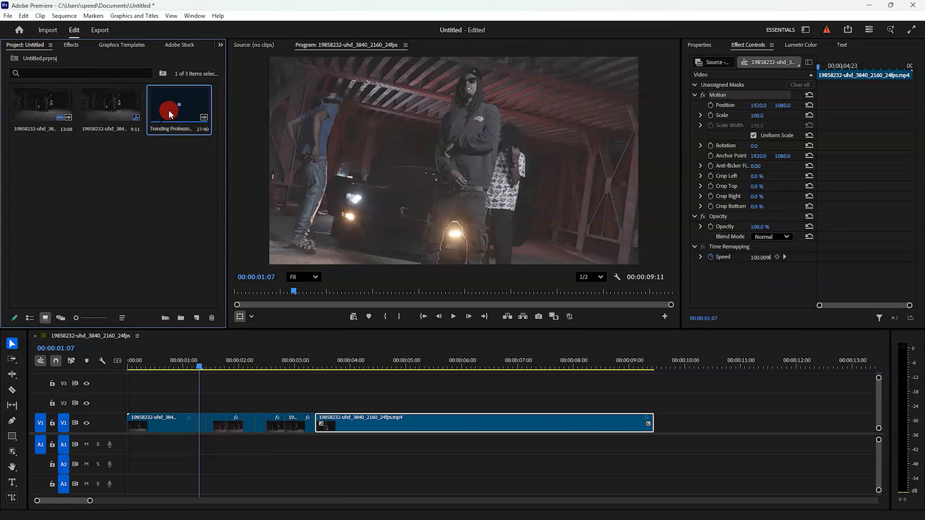
left_click_drag(183, 113, 325, 396)
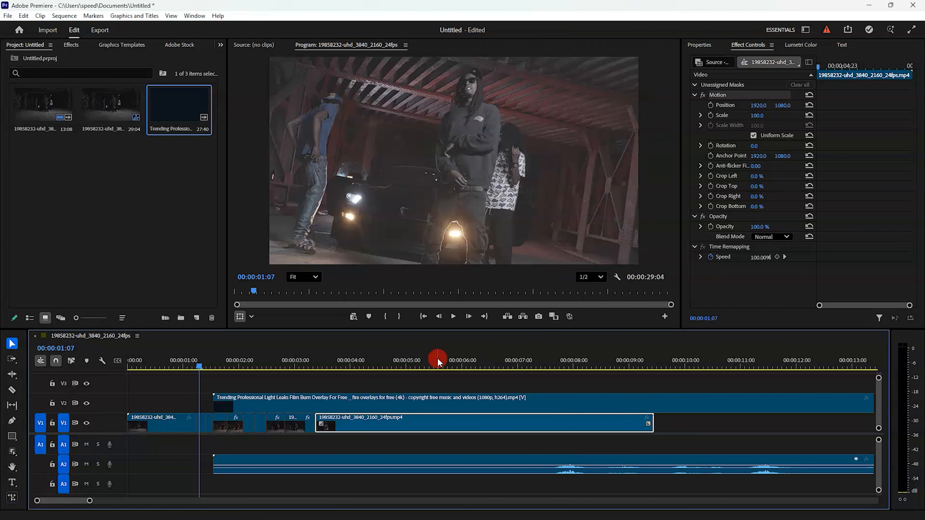
Examine the light-leak overlay from 00:00:06:04 to 00:00:10:13 to locate a usable burn section.
left_click(471, 365)
left_click(546, 363)
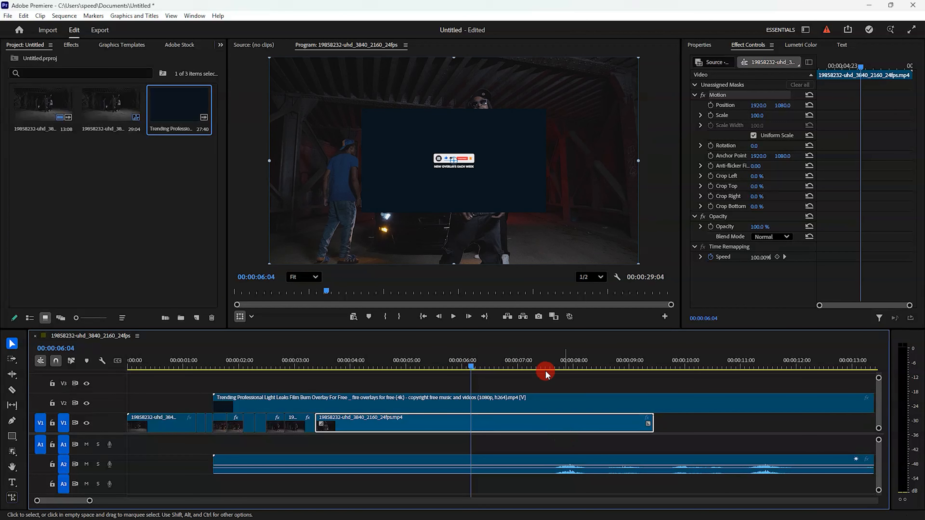
key("space")
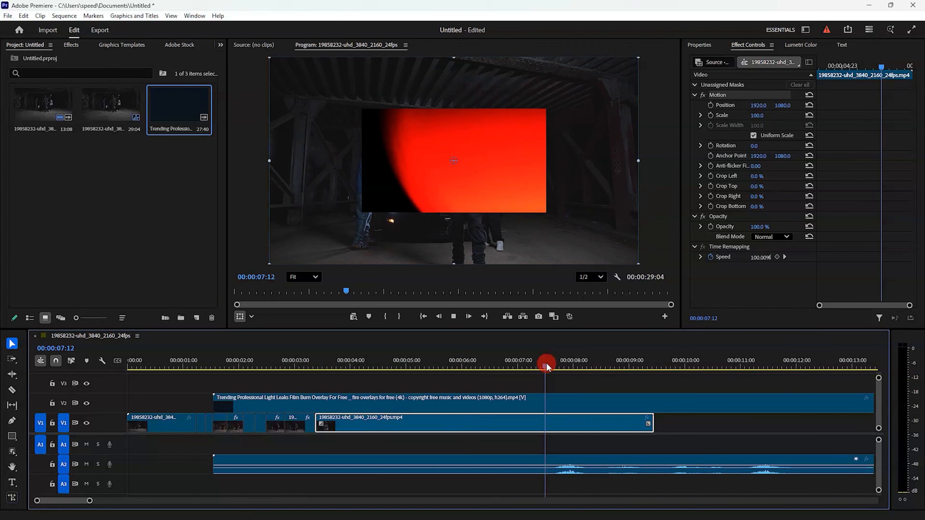
key("space")
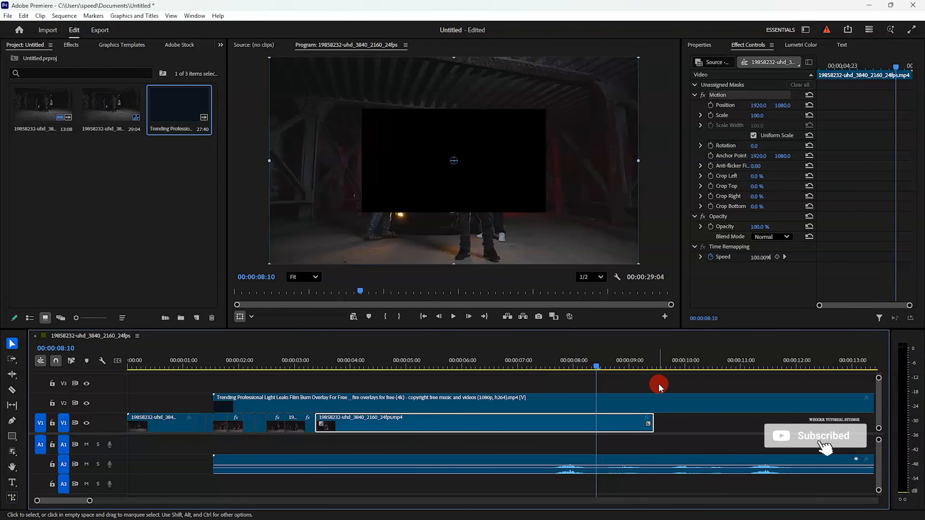
left_click(662, 365)
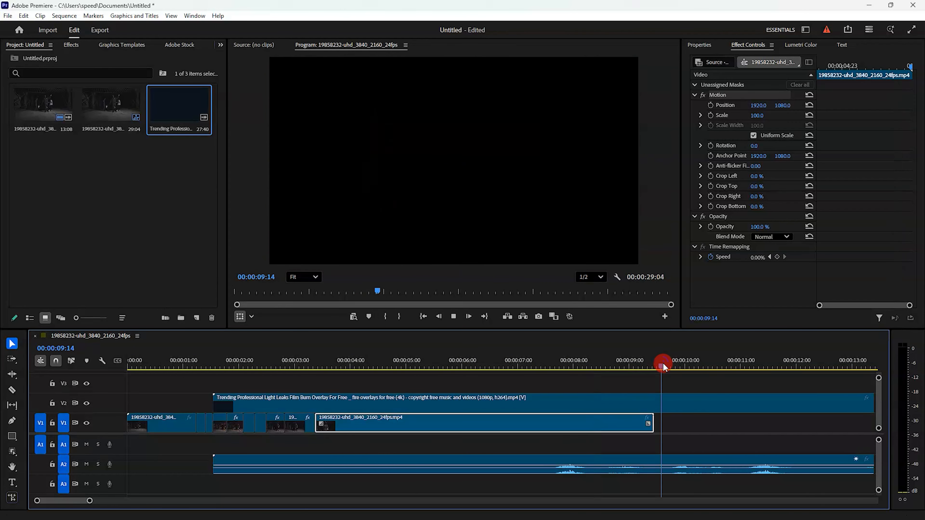
key("space")
key("space")
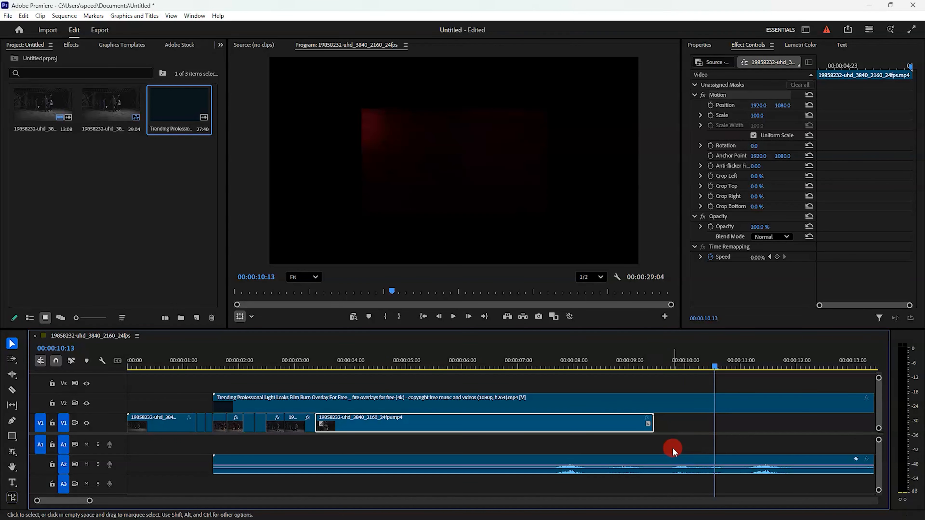
Cut the overlay's audio and video with the Razor tool at about 00:00:09:08 and 00:00:11:21.
left_click(653, 459)
key("x")
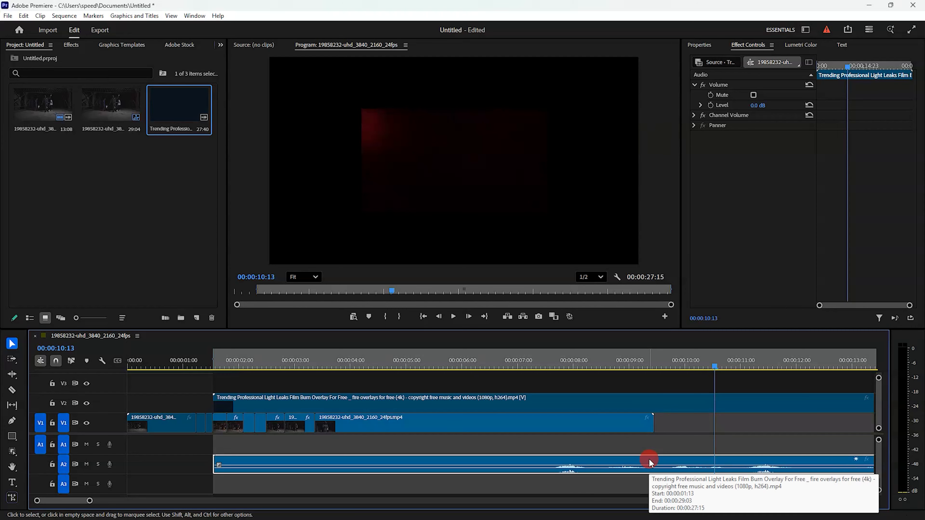
key("c")
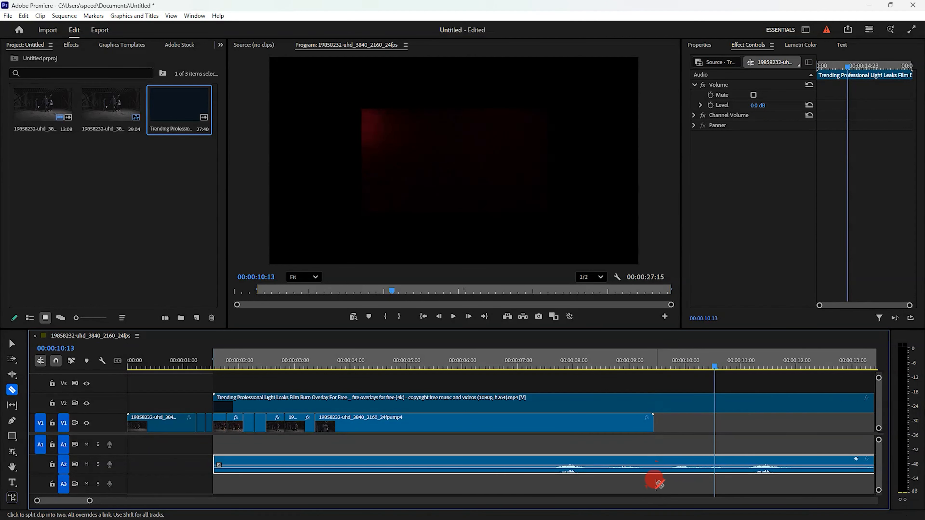
left_click(650, 463)
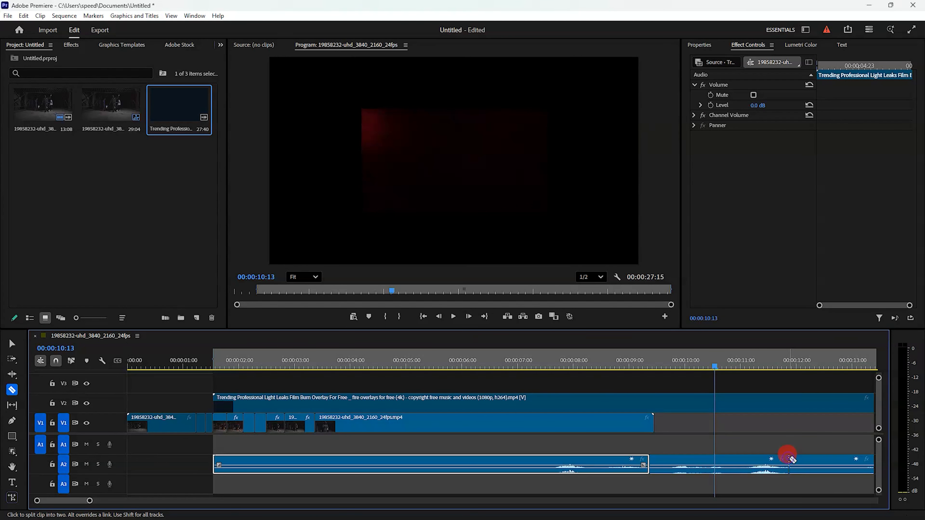
left_click(655, 399)
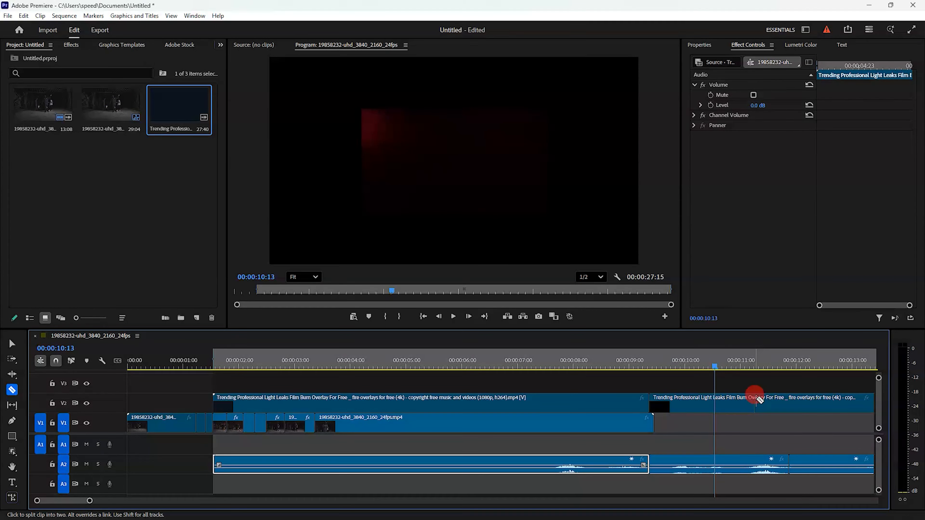
left_click(787, 401)
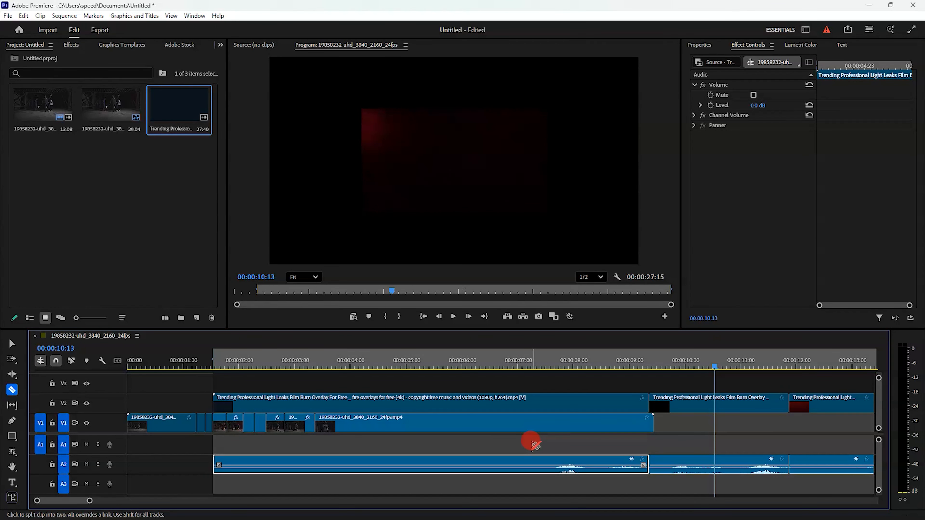
Delete the overlay's video and audio segments before 00:00:09:08 and after 00:00:11:21, keeping only the middle section.
key("v")
left_click(458, 406)
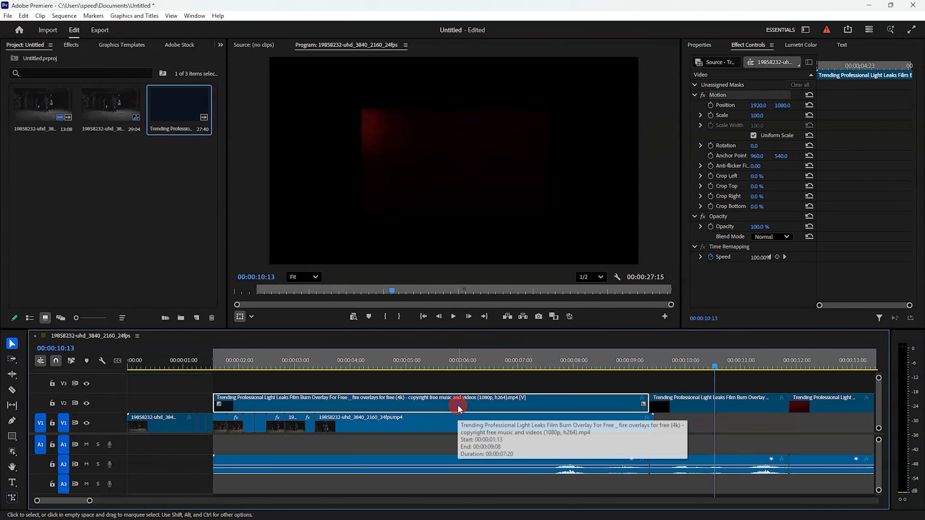
key("Delete")
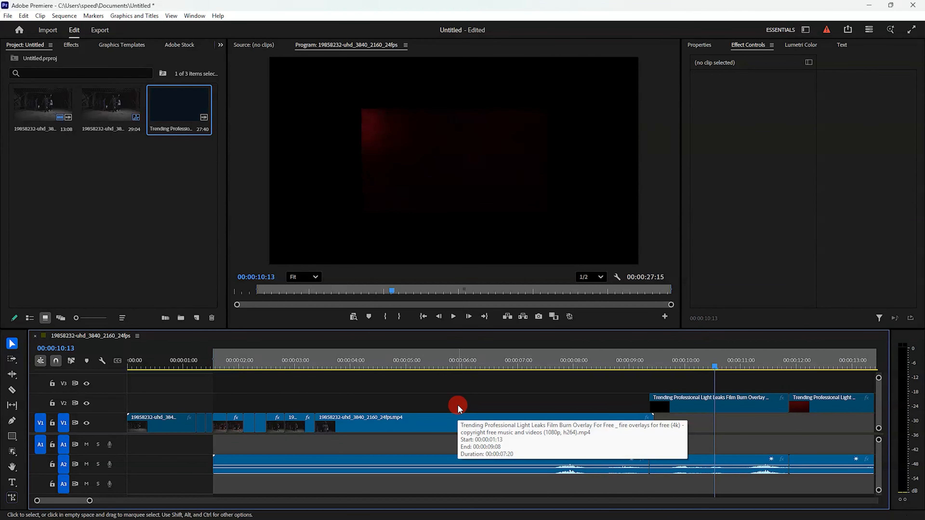
left_click(445, 468)
key("Delete")
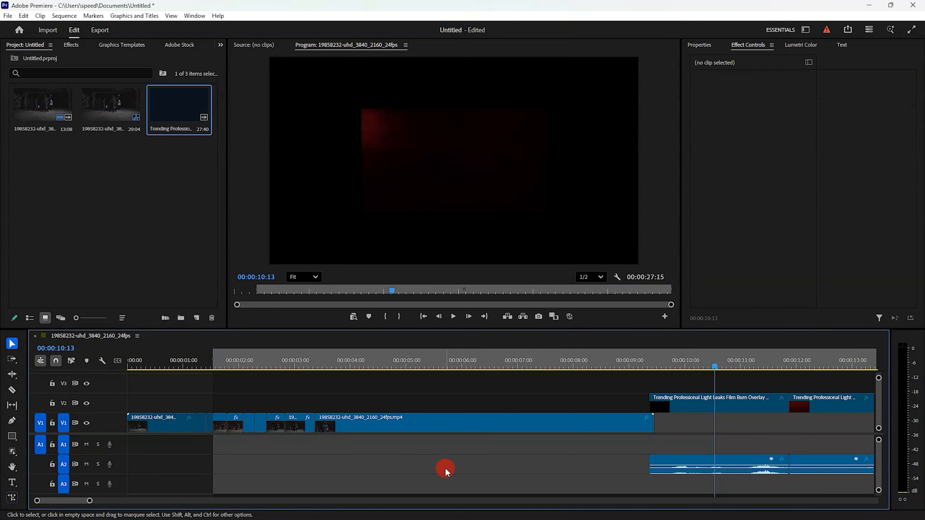
left_click(823, 405)
key("Delete")
left_click(820, 461)
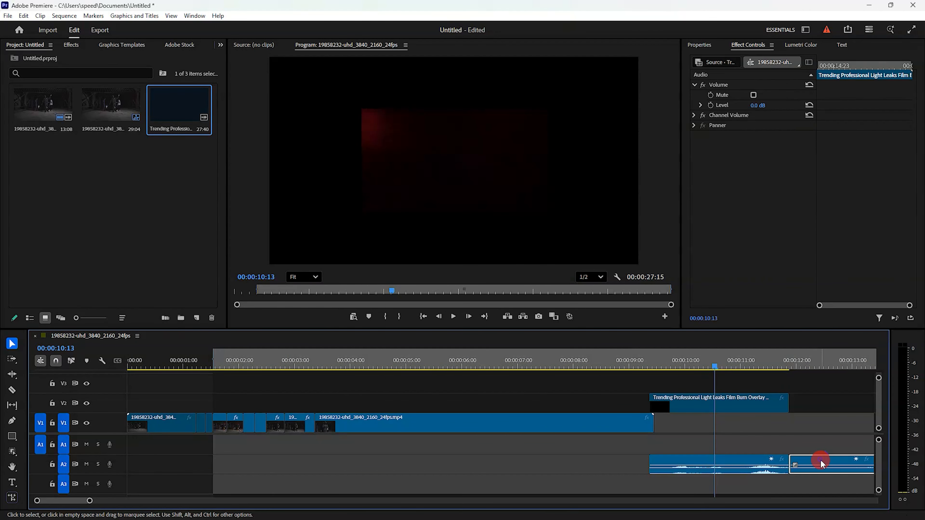
key("Delete")
Move the kept overlay video on V2 and its audio to A1 at about 00:00:01:06, and enlarge the overlay video to Scale 203.
left_click_drag(696, 401, 243, 400)
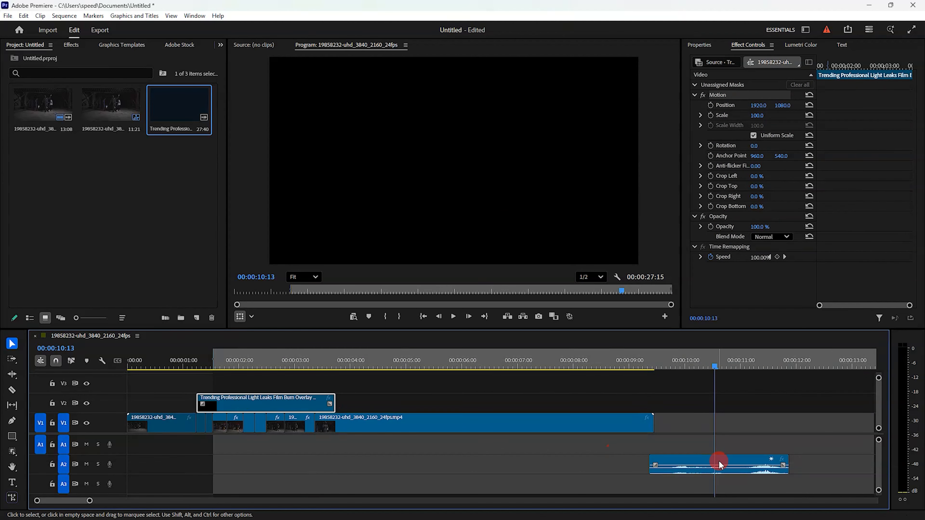
left_click_drag(716, 462, 262, 443)
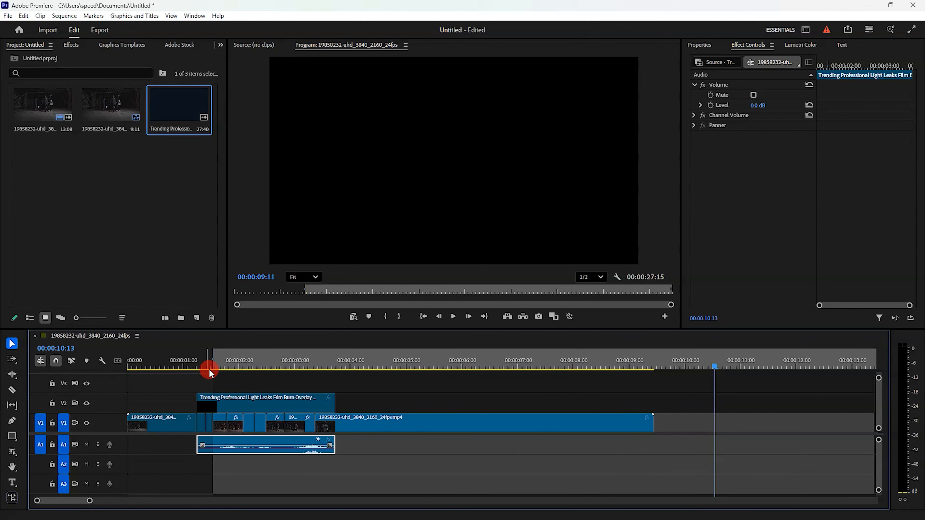
left_click(224, 398)
left_click_drag(201, 362, 119, 364)
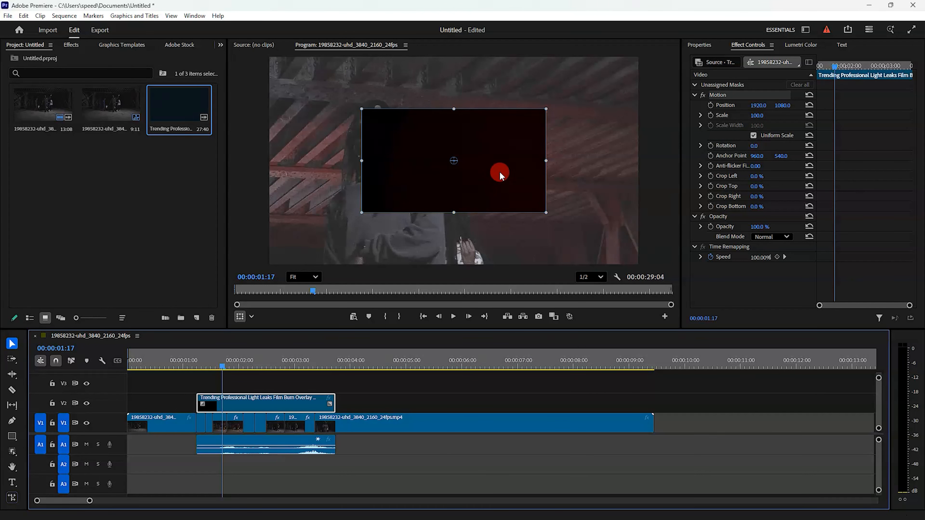
left_click(361, 107)
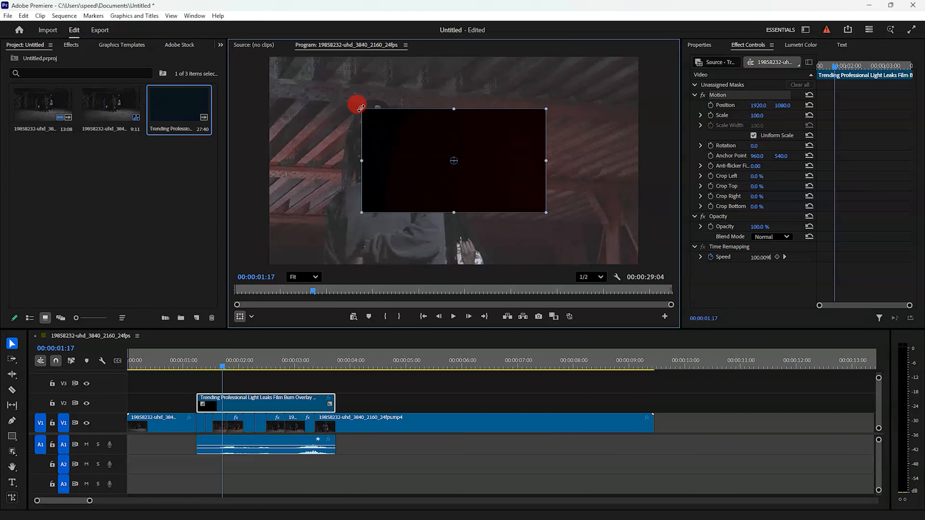
left_click_drag(361, 107, 260, 54)
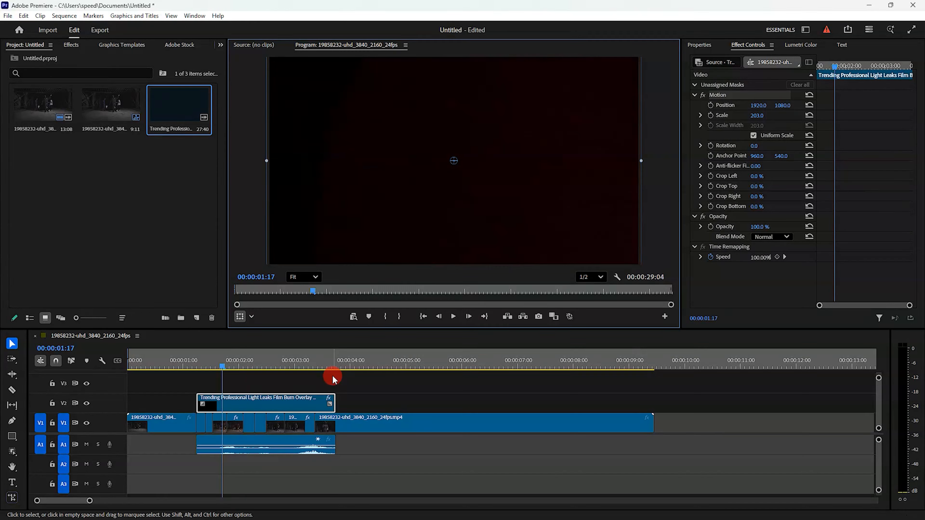
Set the overlay clip's Blend Mode to Screen and play back the result from 00:00:01:17.
left_click(303, 383)
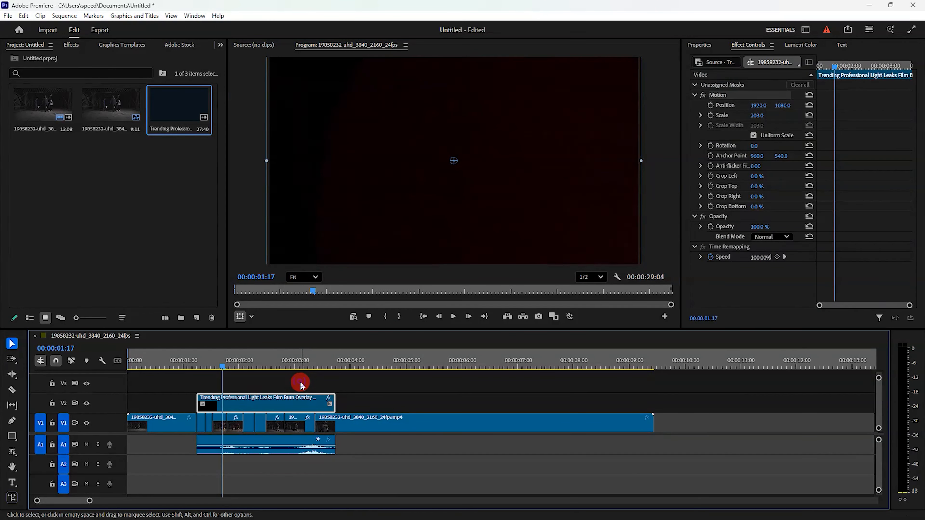
left_click(268, 401)
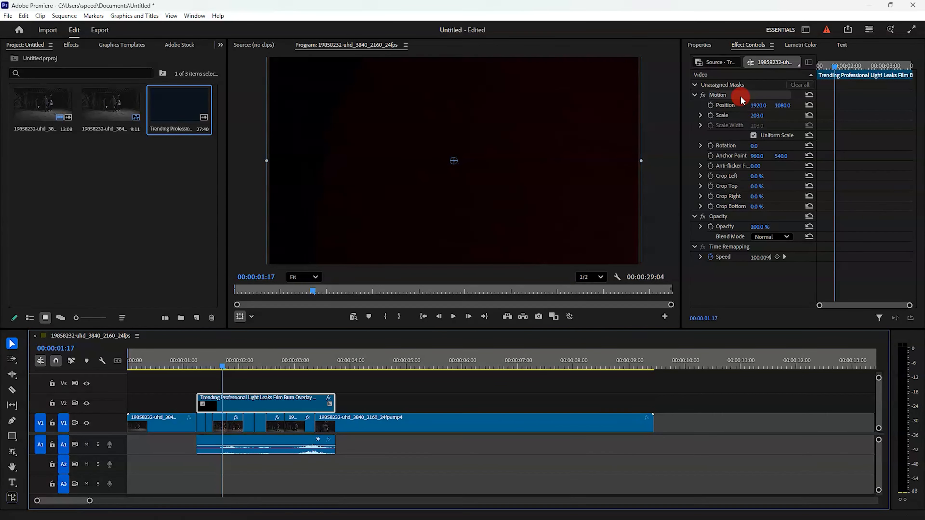
left_click(769, 237)
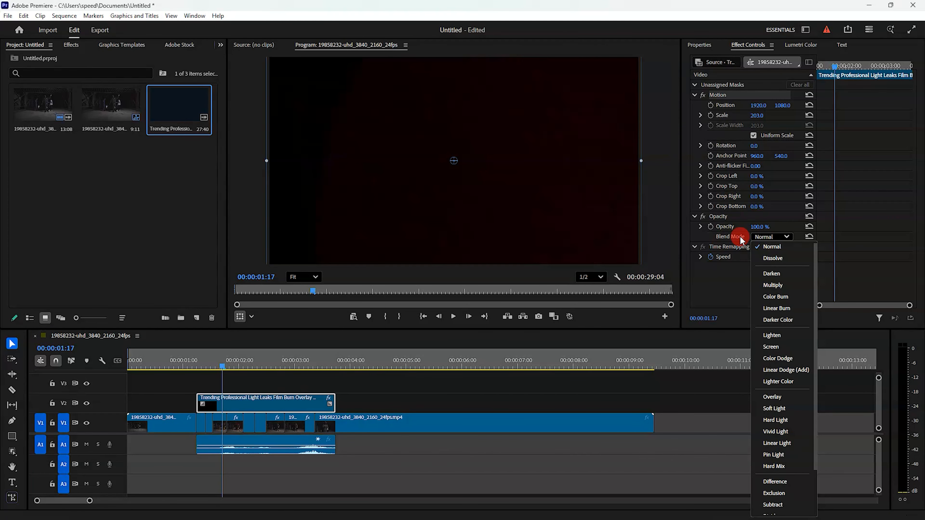
left_click(781, 351)
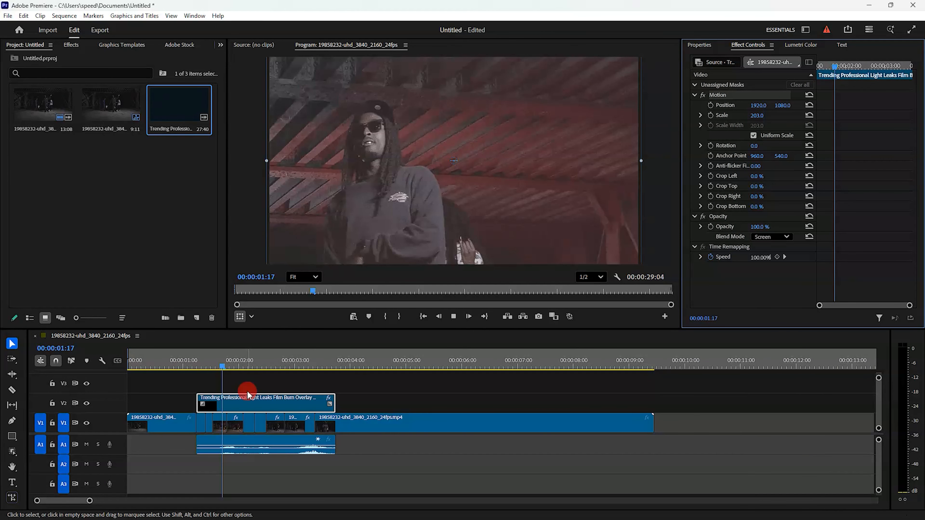
key("space")
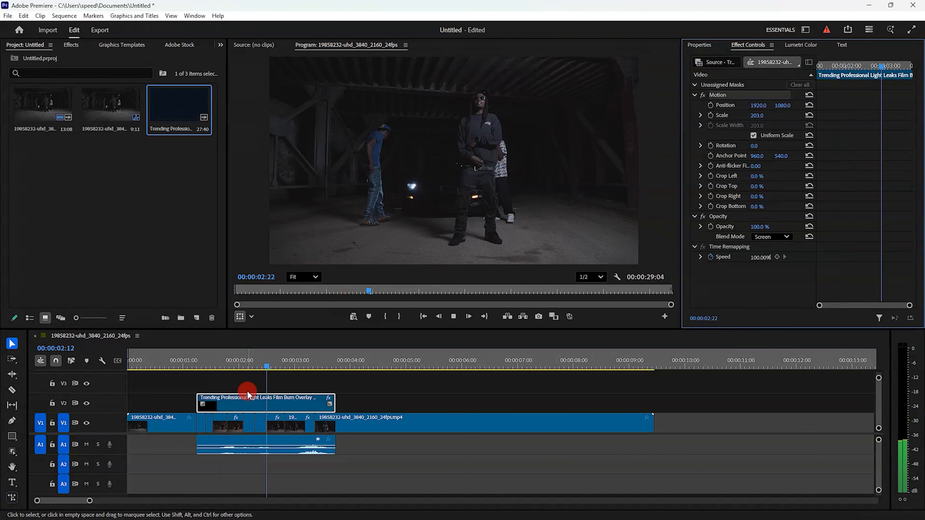
Replay the light-leak overlay section from 00:00:01:09 to about 00:00:04:04 to check the Screen blend over the freeze frames.
key("space")
left_click_drag(184, 364, 202, 363)
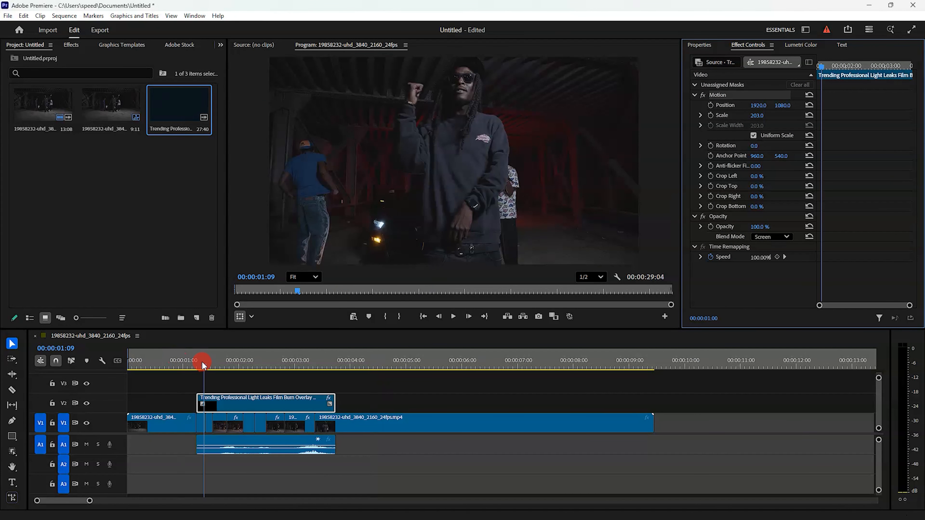
key("space")
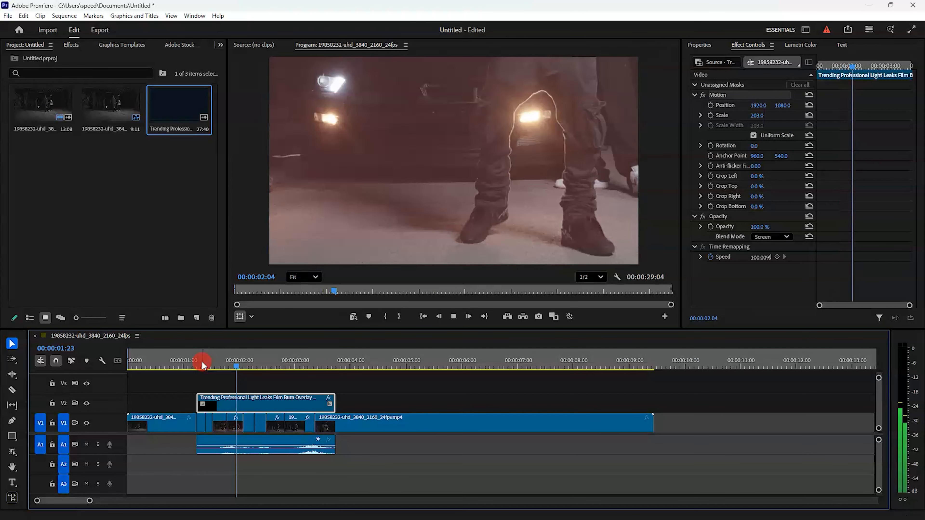
key("space")
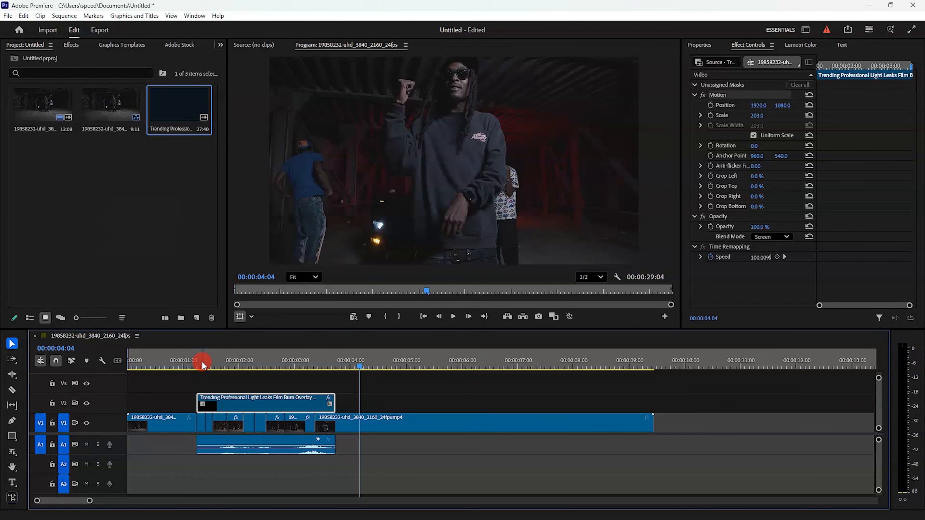
Return to the start of the sequence and play the finished freeze-frame effect through to about 00:00:04:04.
left_click_drag(182, 365, 203, 366)
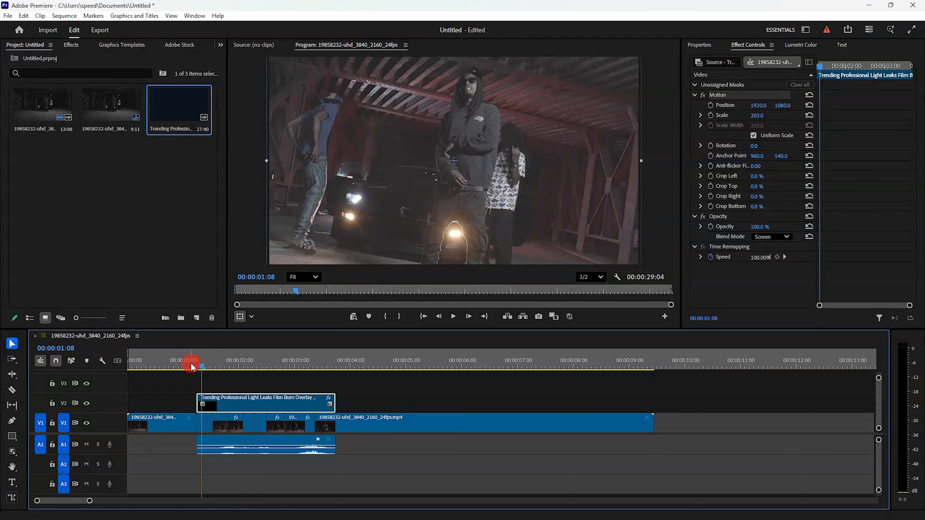
left_click_drag(203, 366, 113, 354)
key("space")
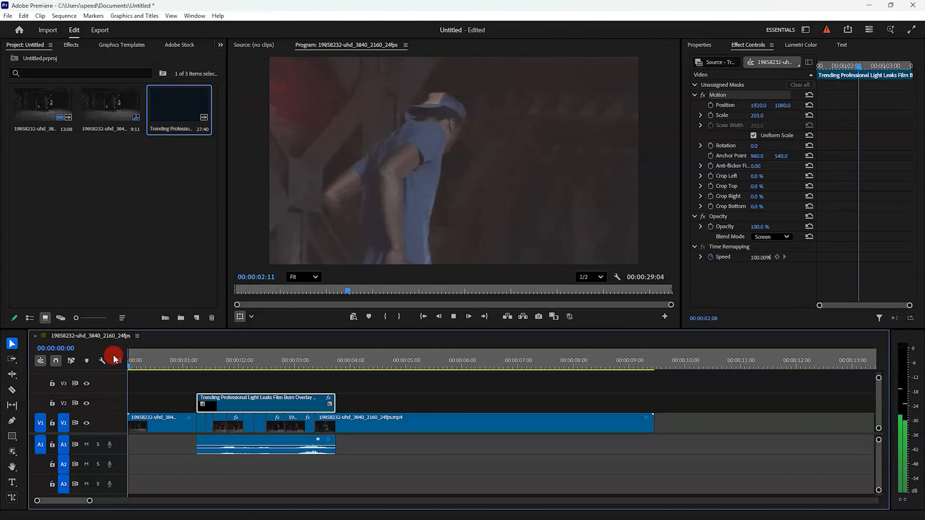
key("space")
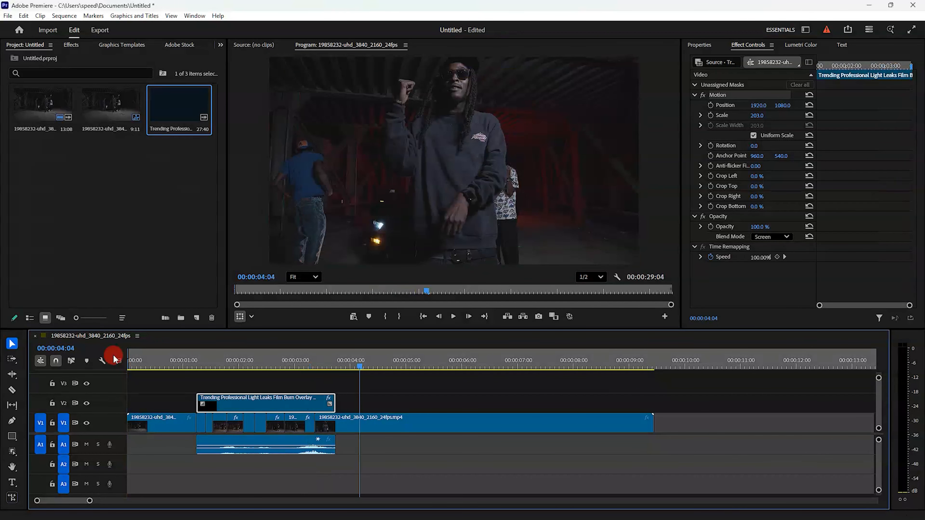